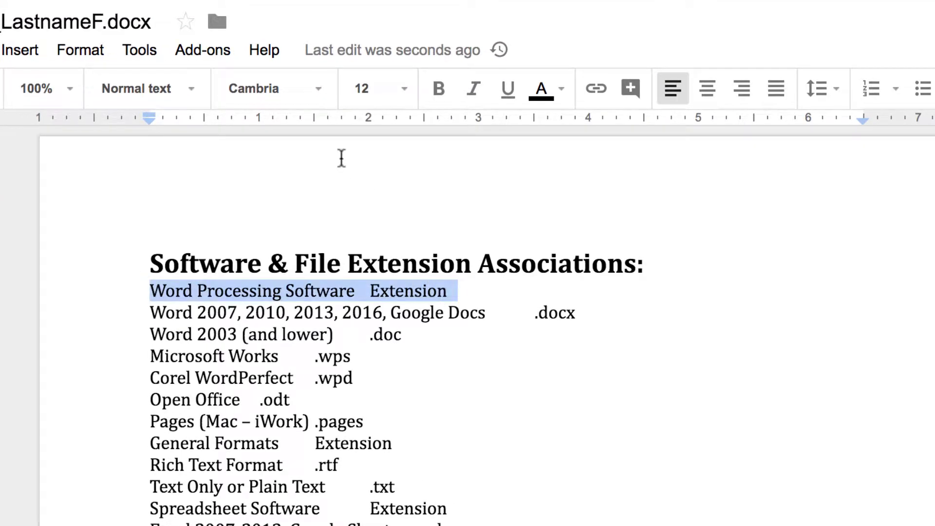
# - Set the "Word Processing Software / Extension" line to font size 14 and colour its text red
pyautogui.click(405, 89)
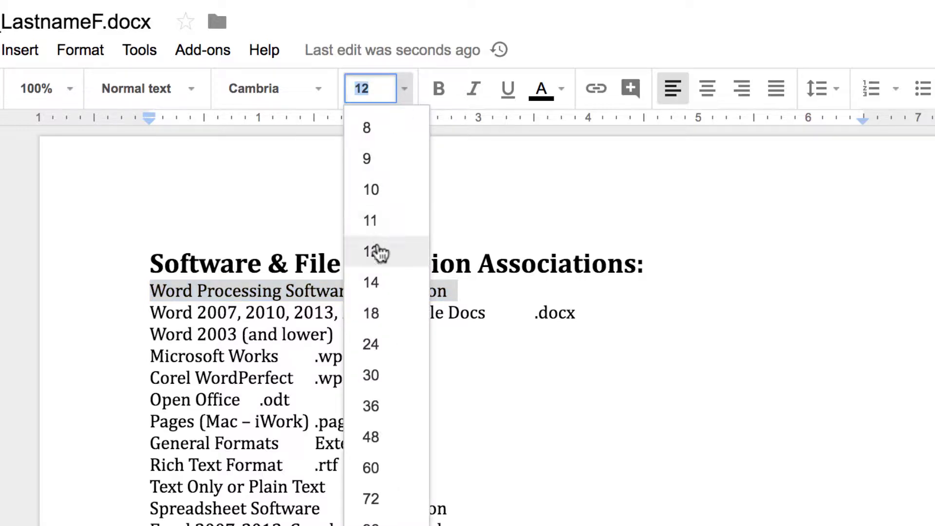
pyautogui.click(380, 286)
pyautogui.click(560, 89)
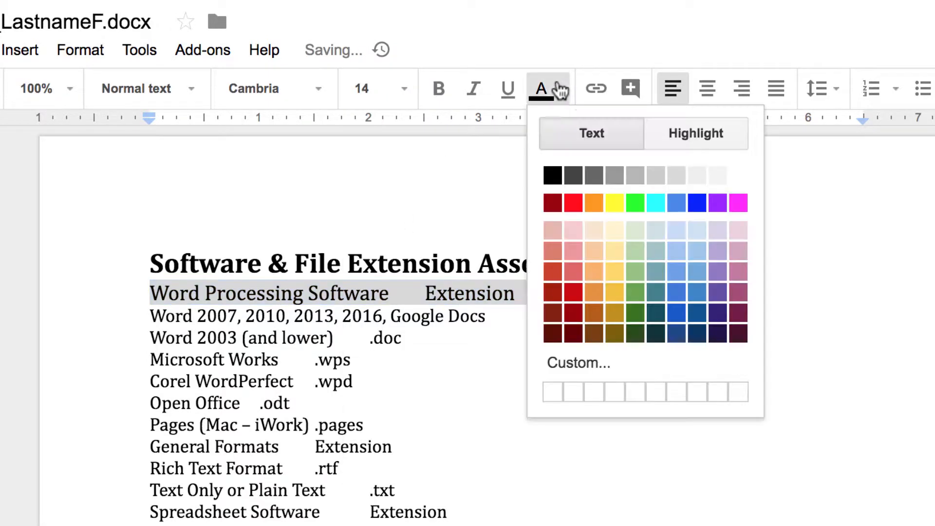
pyautogui.click(573, 202)
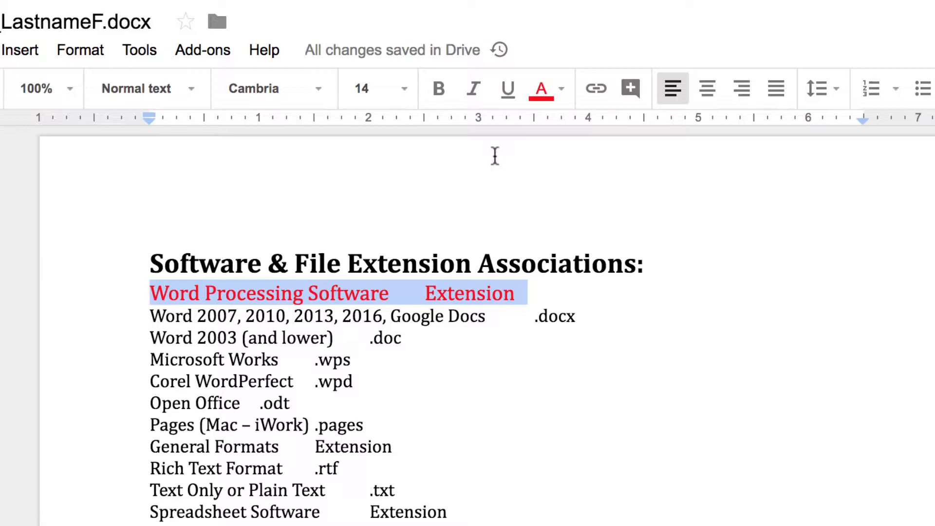
# - Set the paragraph spacing before the "Word Processing Software" line to 12 pts using custom spacing
pyautogui.click(91, 54)
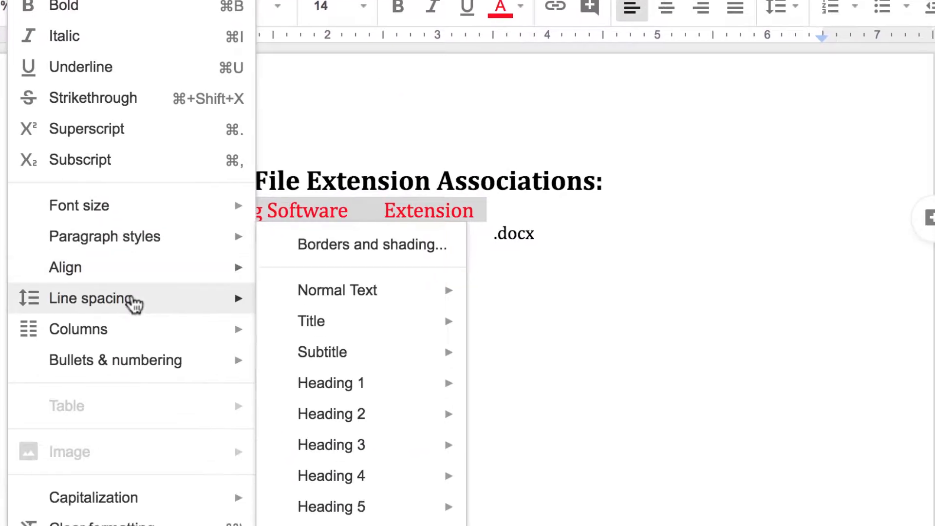
pyautogui.moveTo(134, 303)
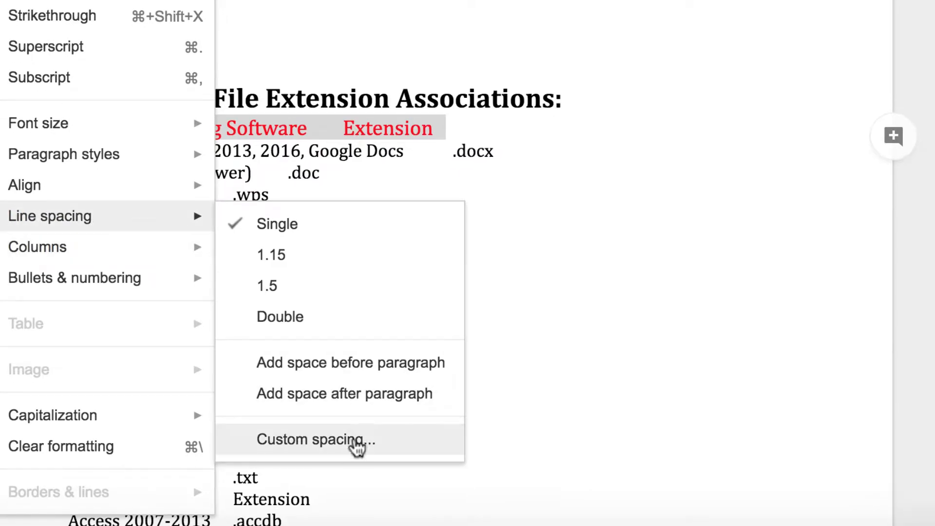
pyautogui.click(357, 453)
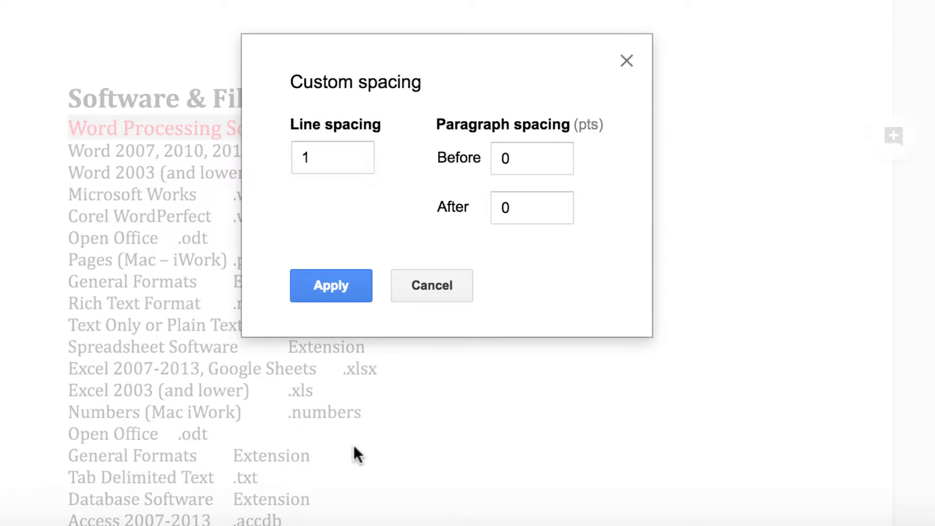
pyautogui.doubleClick(515, 151)
pyautogui.write('12')
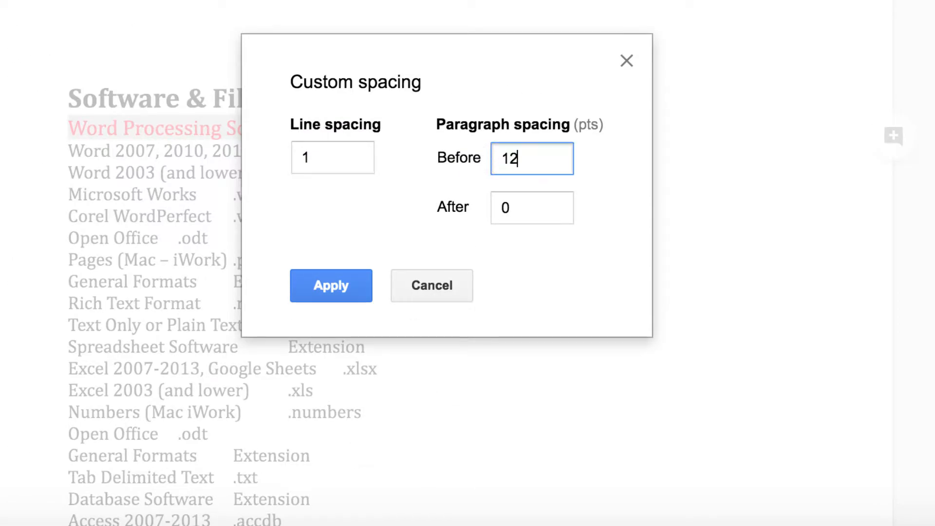
pyautogui.click(335, 283)
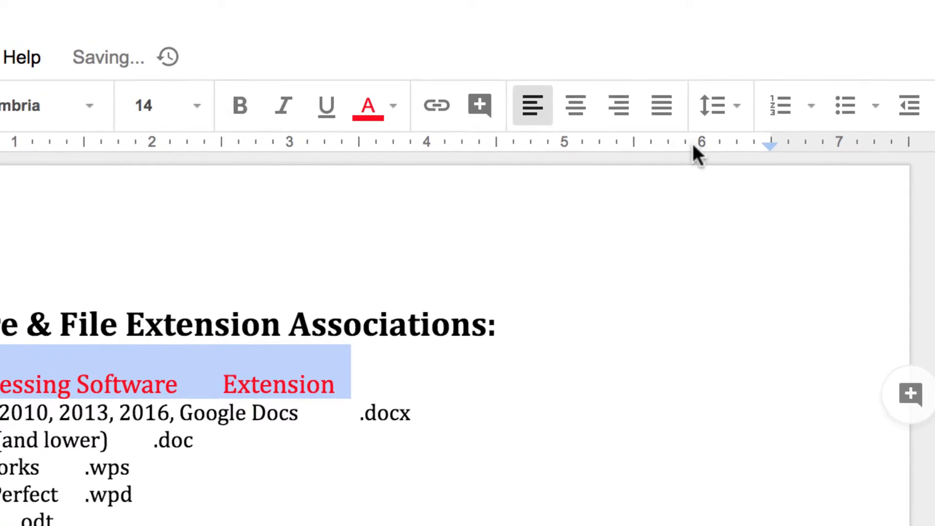
# - Add a right tab-stop at the 6-inch mark for the "Word Processing Software" line
pyautogui.click(695, 129)
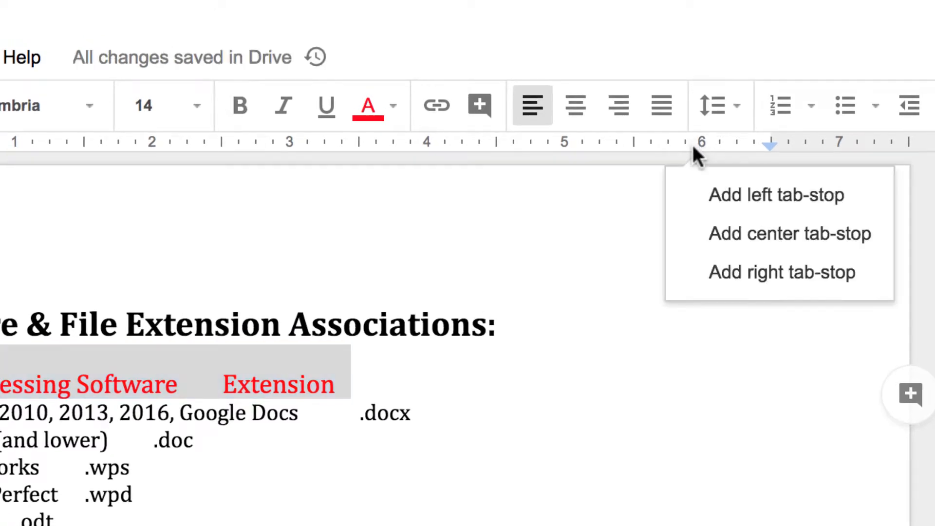
pyautogui.click(754, 271)
pyautogui.moveTo(690, 141); pyautogui.dragTo(700, 142)
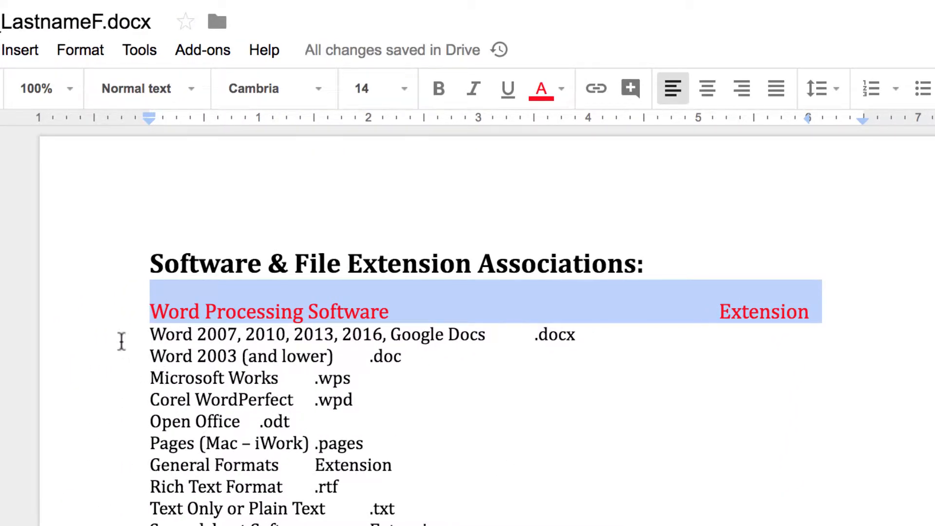
# - Indent the six entries from Word 2007 through Pages by 0.25 inch and give them a right tab-stop at 6 inches
pyautogui.moveTo(150, 334); pyautogui.dragTo(383, 442)
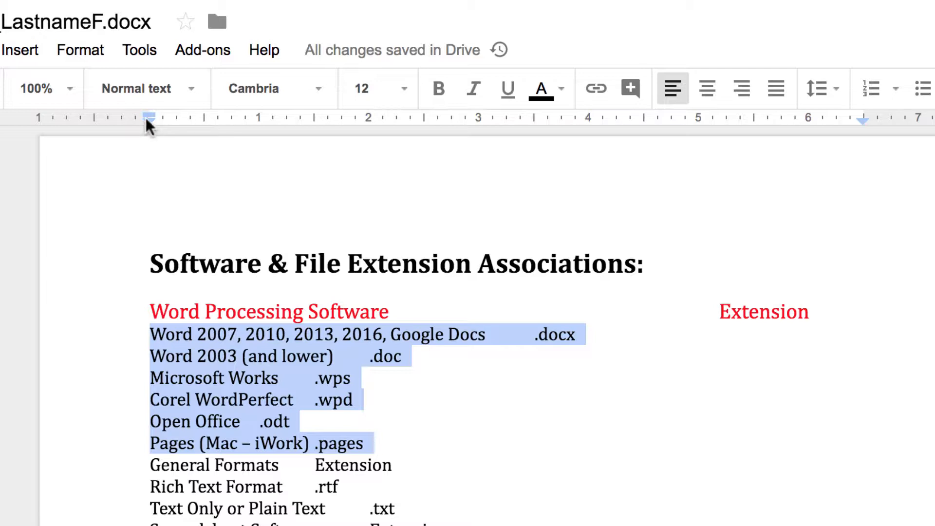
pyautogui.moveTo(147, 119); pyautogui.dragTo(175, 119)
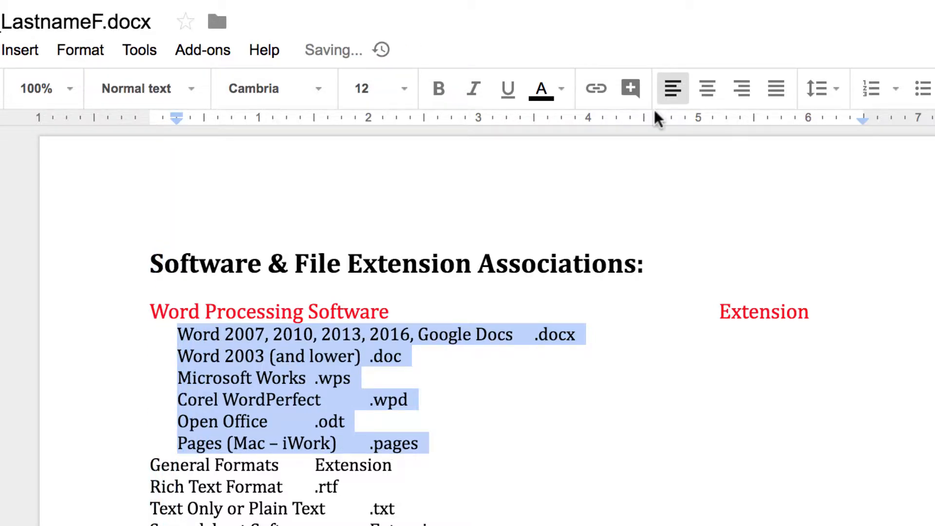
pyautogui.click(805, 120)
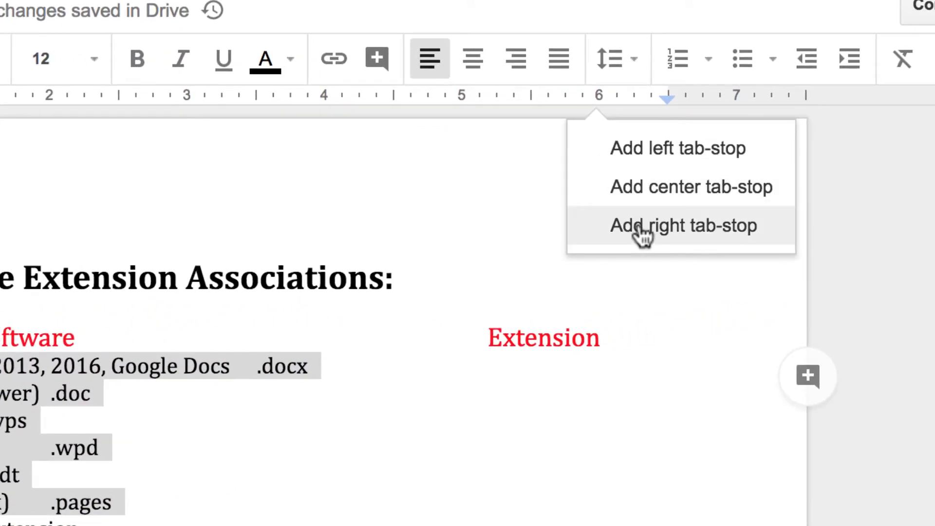
pyautogui.click(640, 230)
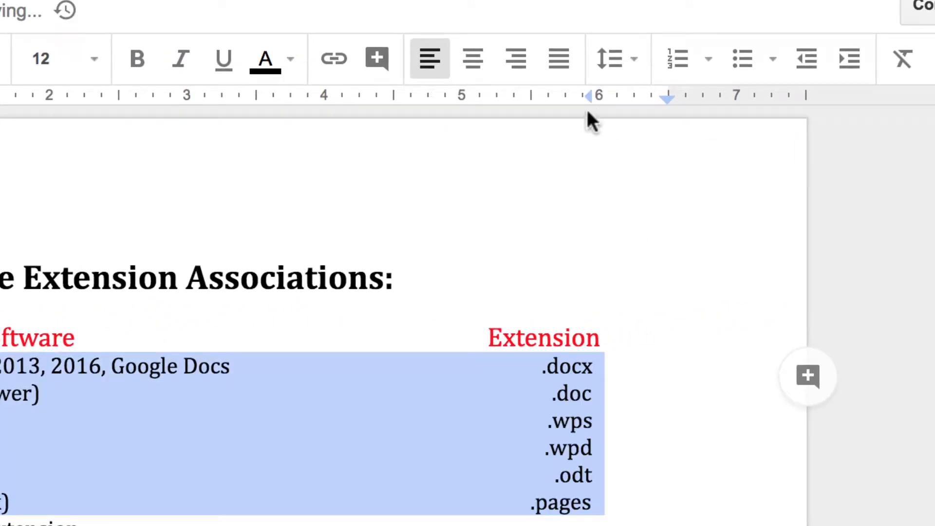
pyautogui.moveTo(588, 96)
pyautogui.mouseDown()
pyautogui.moveTo(580, 96)
pyautogui.moveTo(596, 96)
pyautogui.mouseUp()
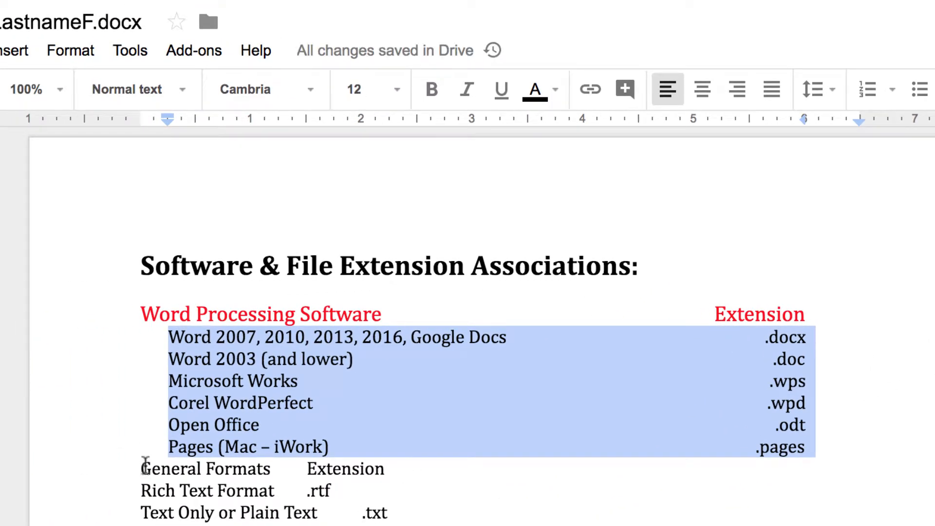
# - Format the first "General Formats / Extension" line in Calibri, bold and blue
pyautogui.moveTo(134, 467); pyautogui.dragTo(394, 466)
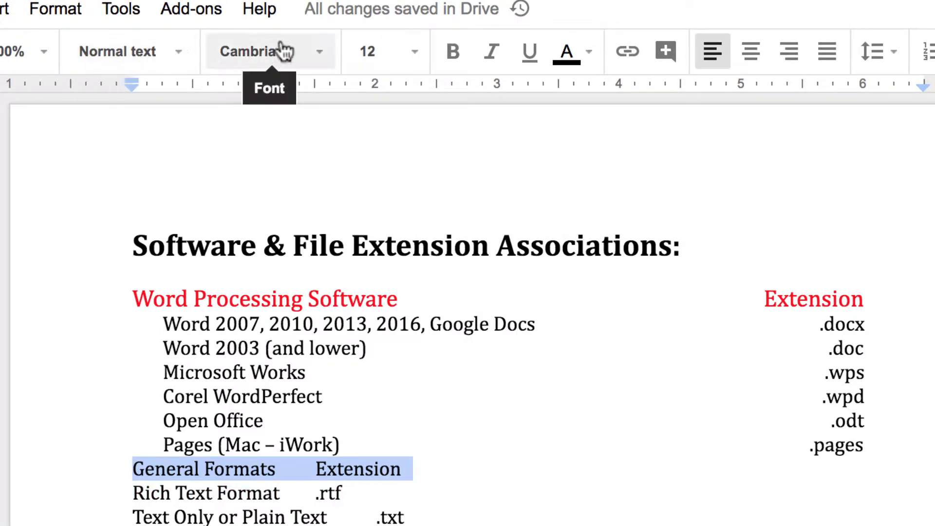
pyautogui.click(295, 51)
pyautogui.click(288, 143)
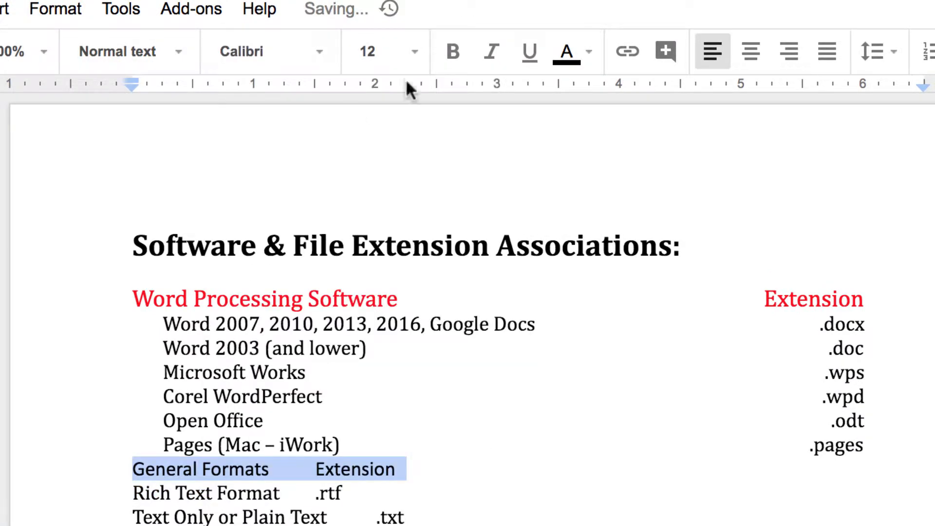
pyautogui.click(453, 53)
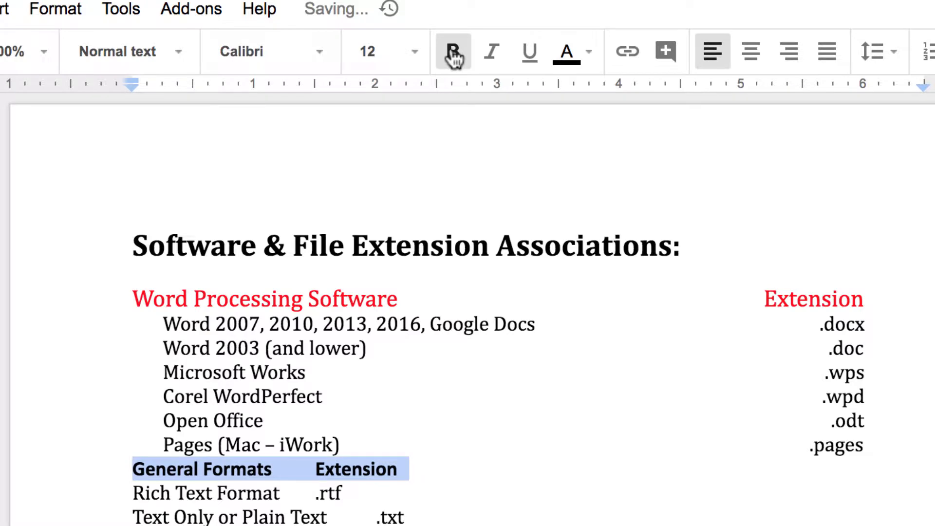
pyautogui.click(591, 51)
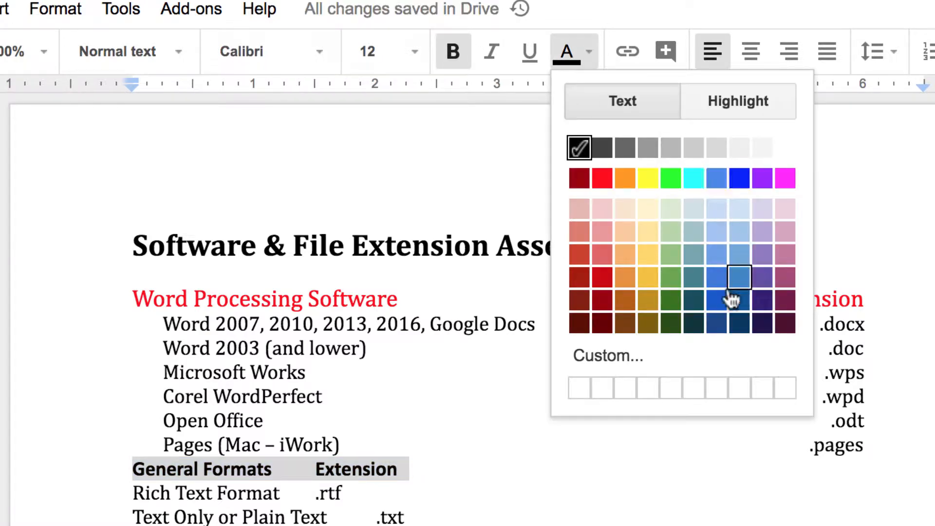
pyautogui.click(740, 178)
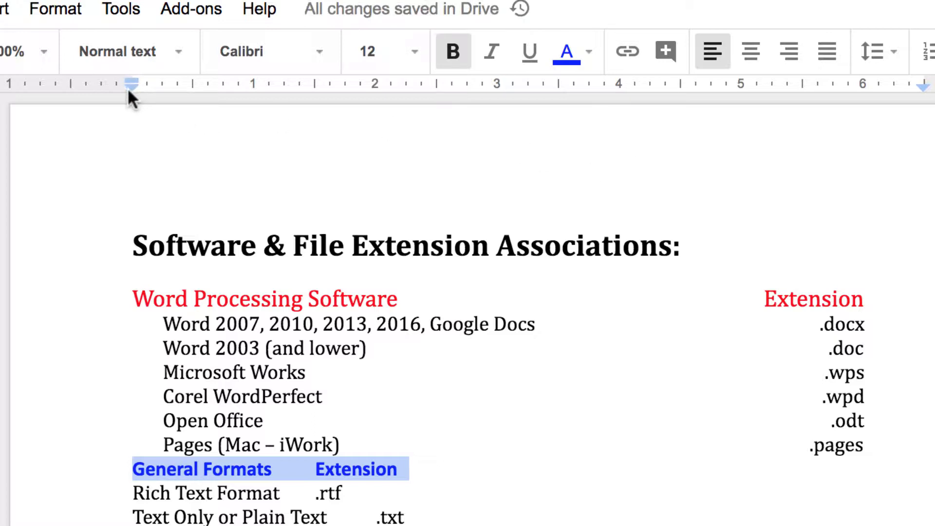
# - Indent the blue "General Formats" line by 0.25 inch and set its paragraph spacing before to 6 pts
pyautogui.moveTo(129, 89); pyautogui.dragTo(159, 90)
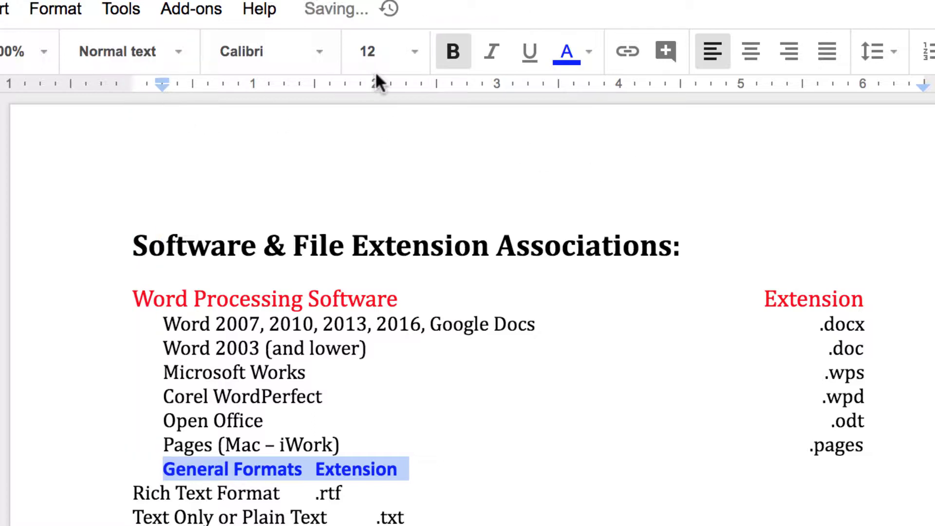
pyautogui.click(47, 11)
pyautogui.moveTo(180, 380)
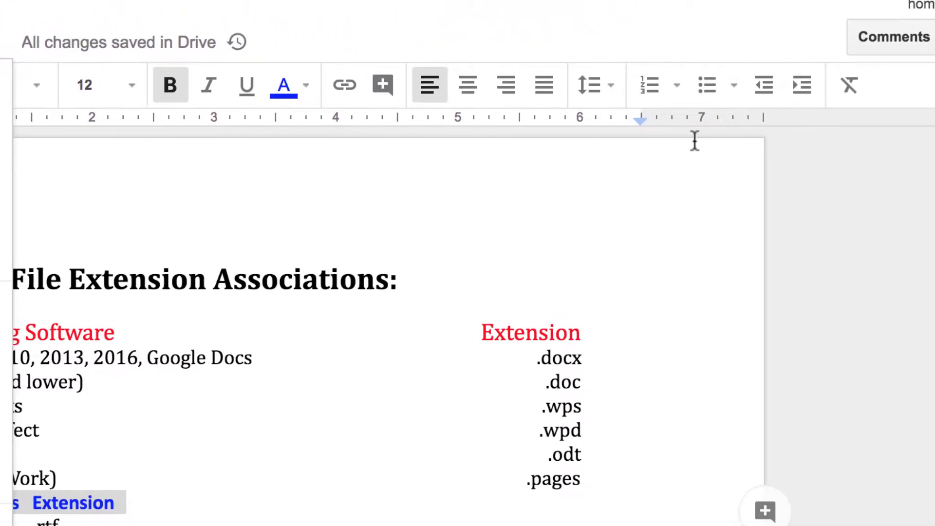
pyautogui.click(610, 86)
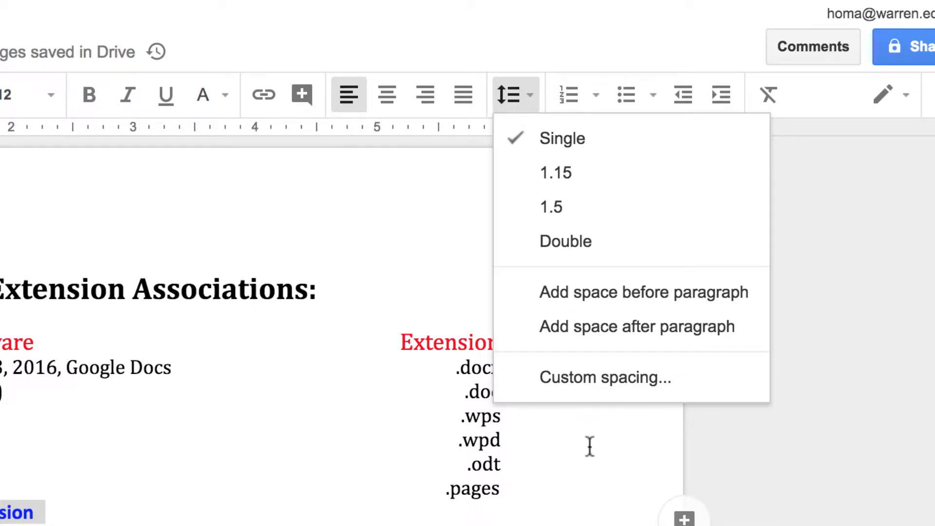
pyautogui.click(605, 383)
pyautogui.moveTo(298, 355); pyautogui.dragTo(187, 357)
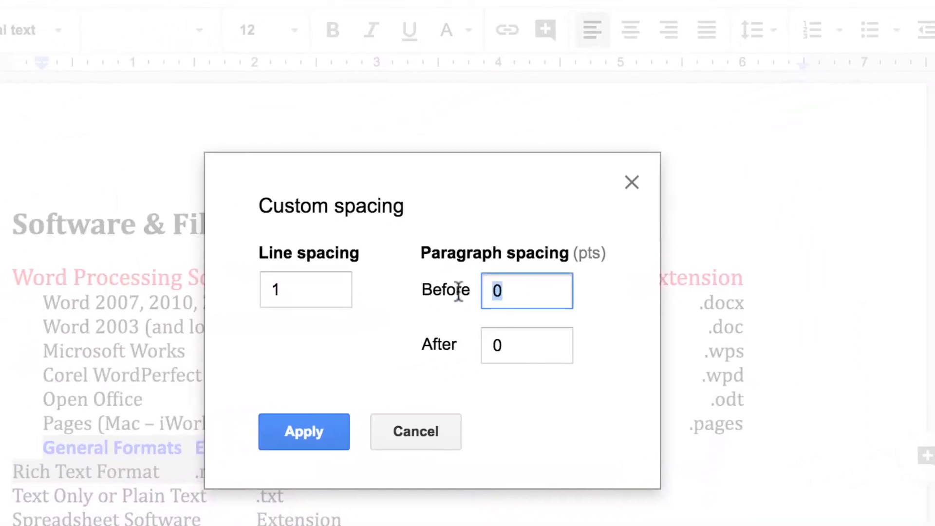
pyautogui.write('6')
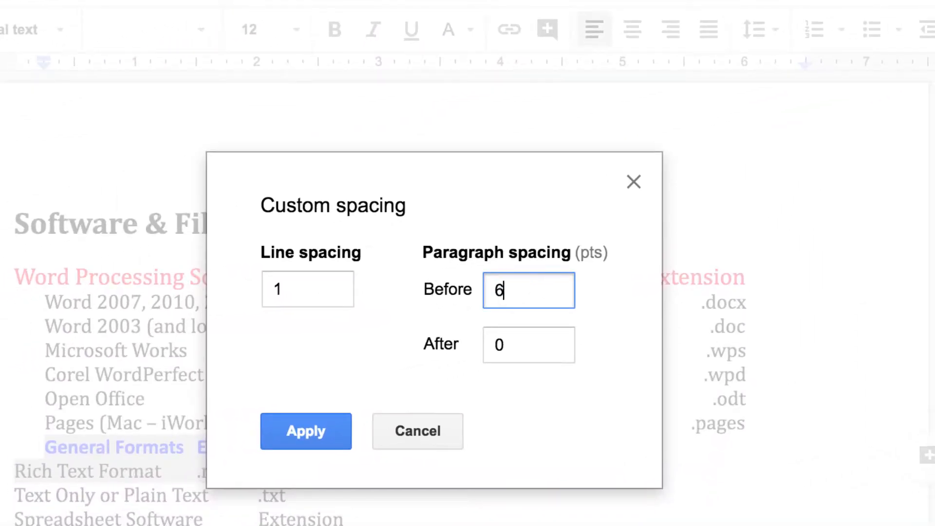
pyautogui.click(307, 432)
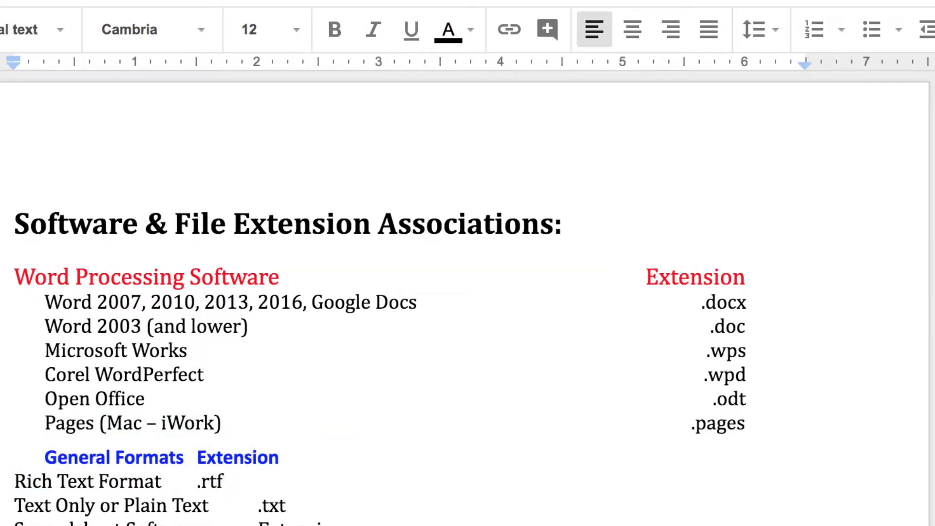
# - Make the red "Word Processing Software / Extension" line bold
pyautogui.moveTo(10, 288); pyautogui.dragTo(770, 282)
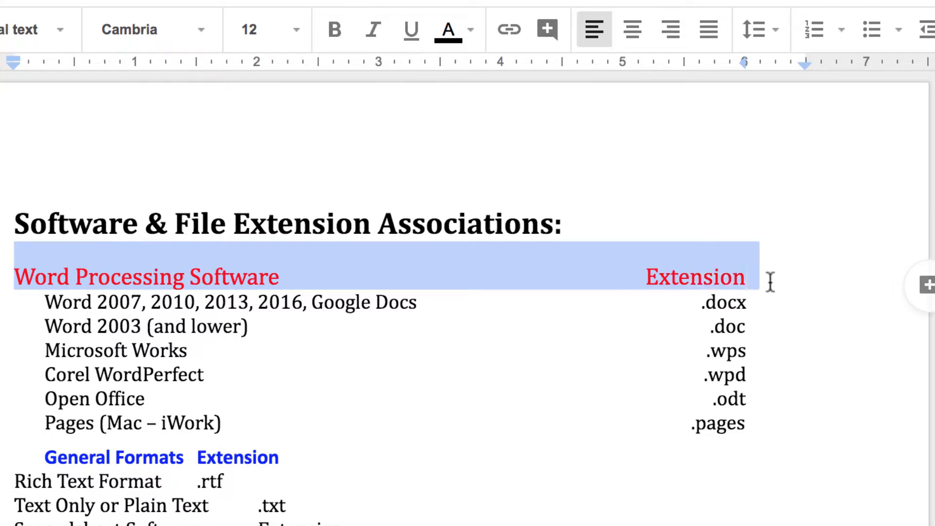
pyautogui.hotkey('ctrl', 'b')
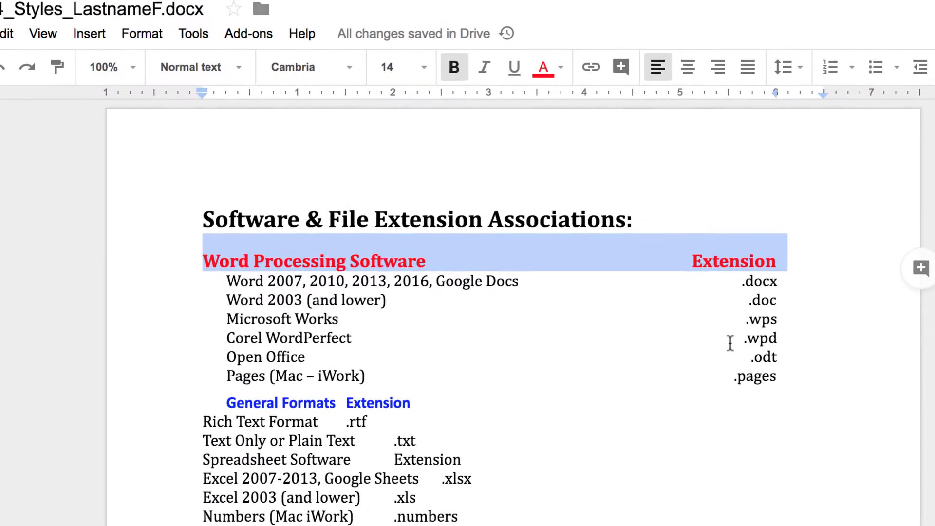
pyautogui.click(641, 336)
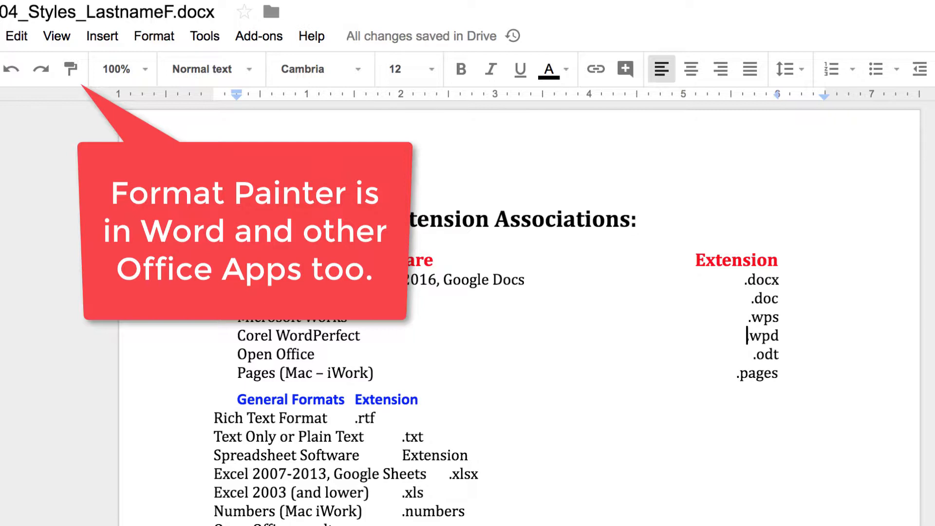
# - Copy the "Word Processing Software" line's formatting onto the whole "Spreadsheet Software / Extension" line with Paint format
pyautogui.moveTo(214, 251); pyautogui.dragTo(792, 243)
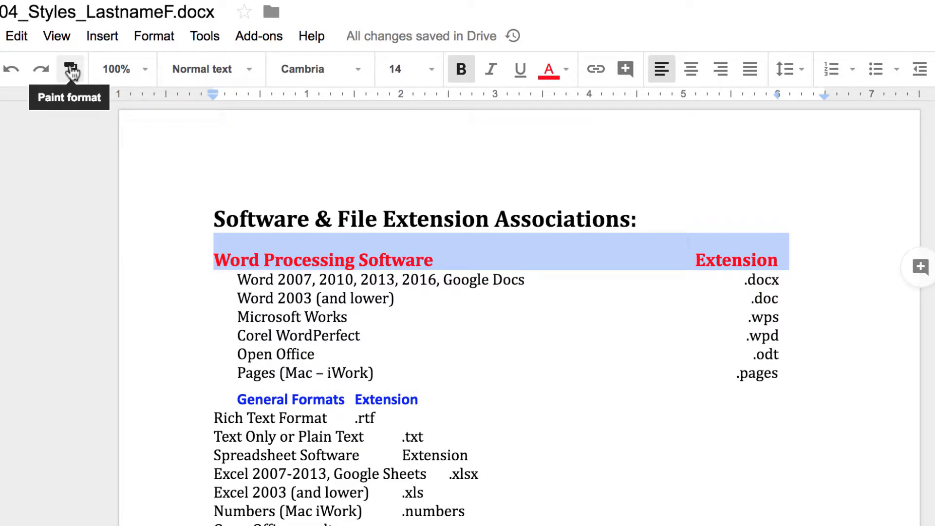
pyautogui.click(73, 71)
pyautogui.click(71, 70)
pyautogui.scroll(-3, 207, 388)
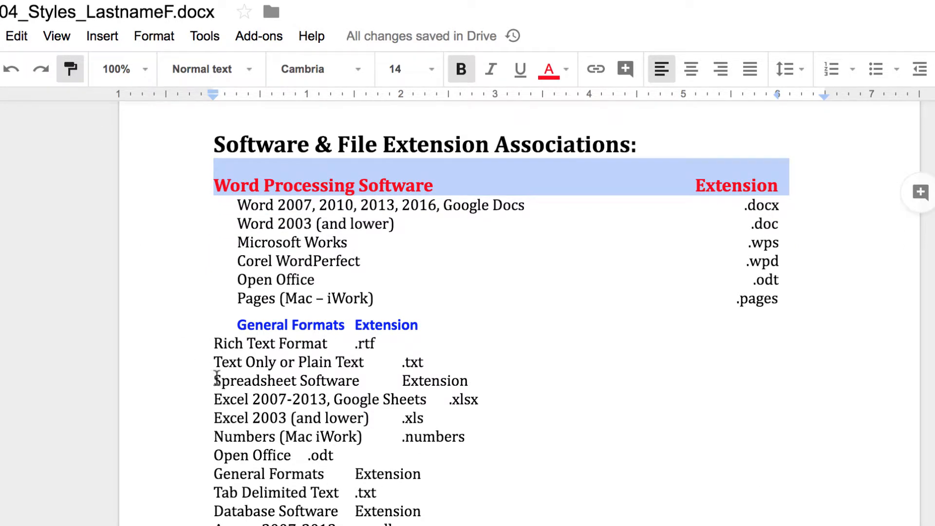
pyautogui.click(217, 380)
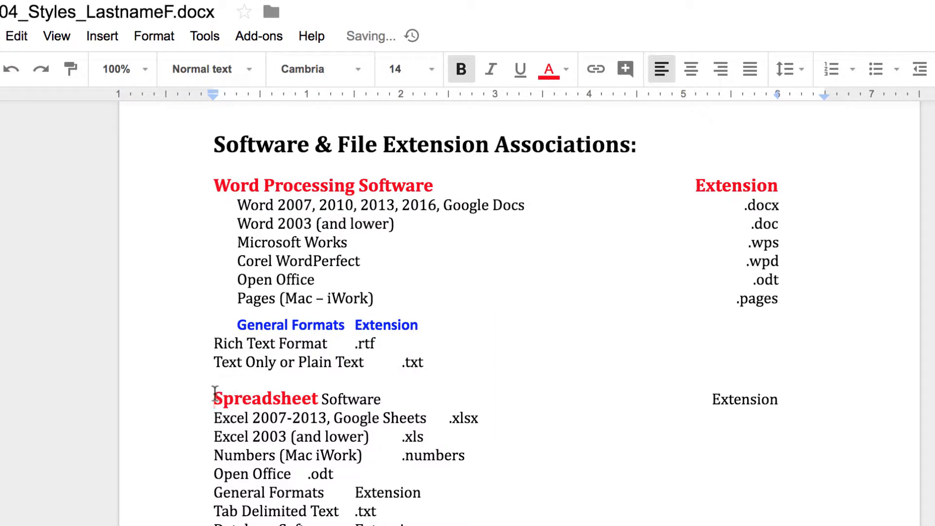
pyautogui.moveTo(211, 396)
pyautogui.mouseDown()
pyautogui.moveTo(446, 403)
pyautogui.moveTo(907, 373)
pyautogui.mouseUp()
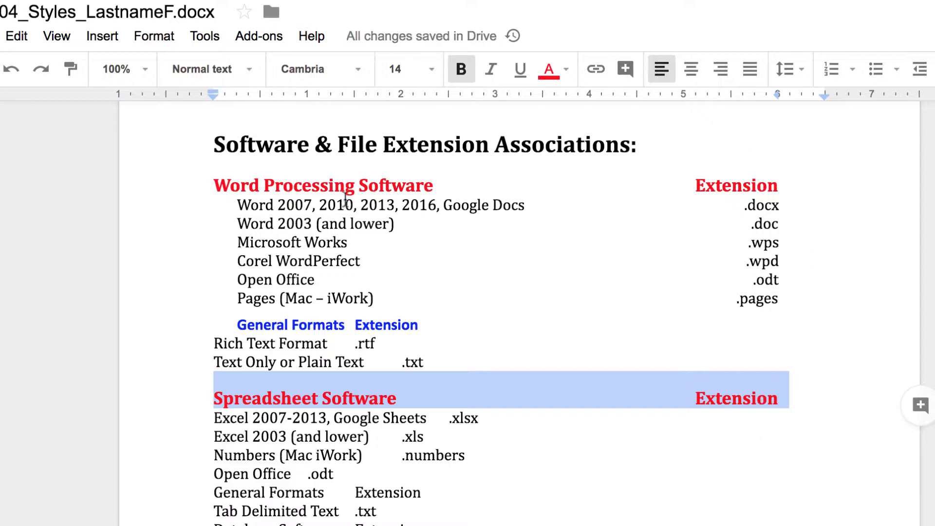
# - Copy the formatting of the six word processing entries onto the Rich Text Format and Text Only or Plain Text lines
pyautogui.moveTo(238, 205); pyautogui.dragTo(828, 297)
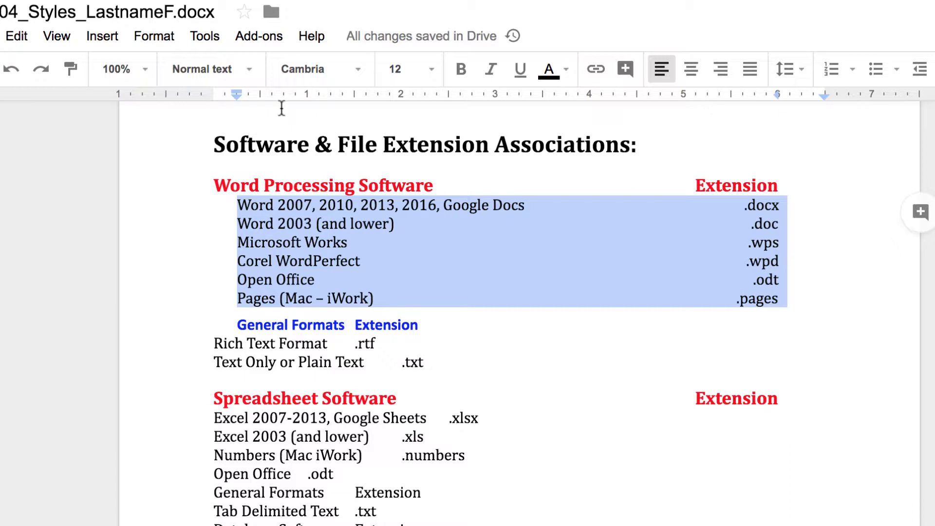
pyautogui.click(72, 71)
pyautogui.moveTo(213, 344)
pyautogui.mouseDown()
pyautogui.moveTo(413, 363)
pyautogui.moveTo(478, 382)
pyautogui.moveTo(486, 369)
pyautogui.mouseUp()
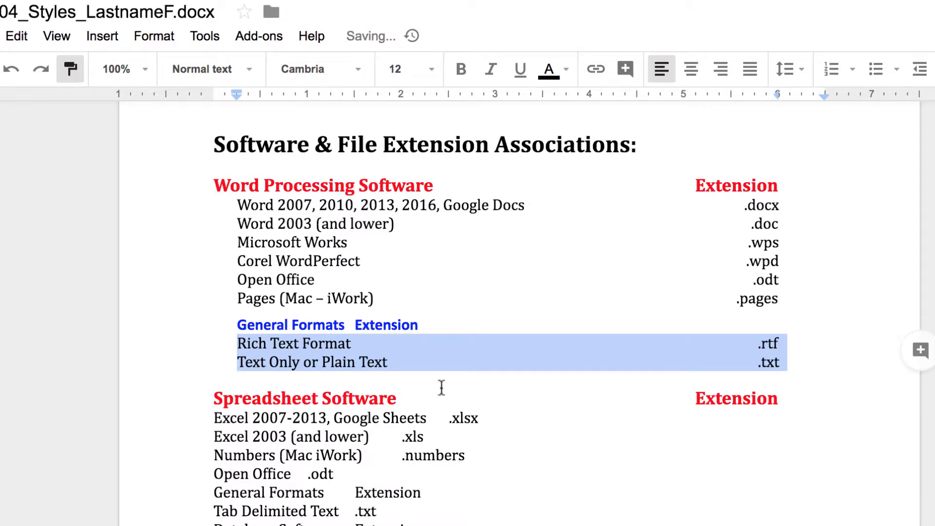
# - Copy the indented entry formatting with Paint format onto the spreadsheet entries, the database entries and all lines from Powerpoint 2007-2013 to the list's end
pyautogui.scroll(-2, 428, 388)
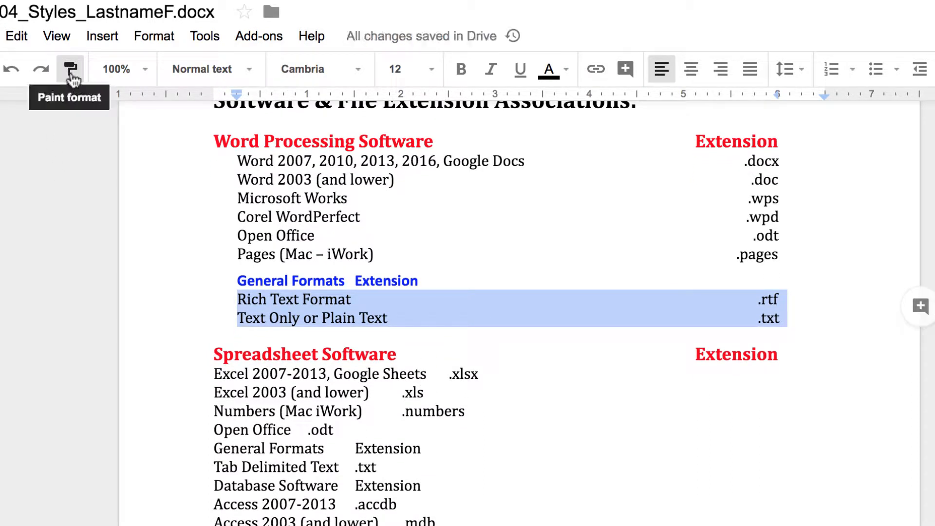
pyautogui.click(72, 73)
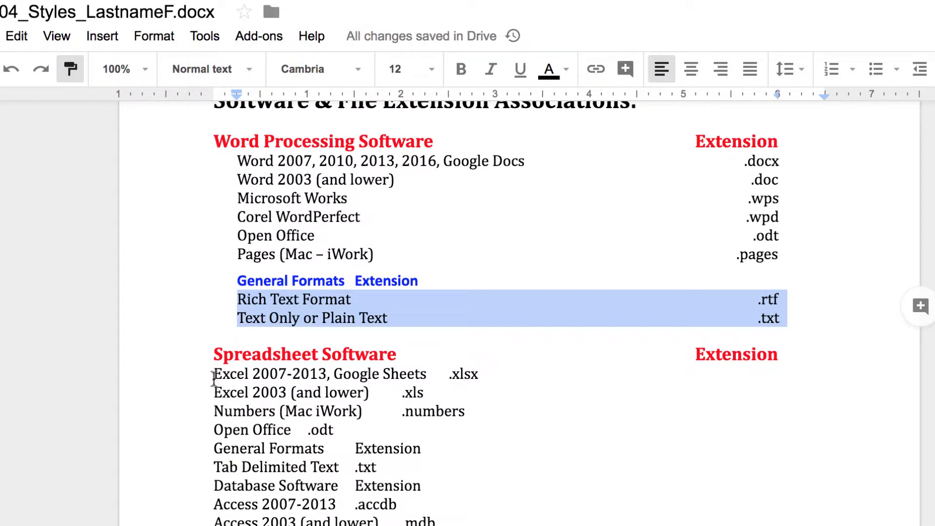
pyautogui.moveTo(213, 377)
pyautogui.mouseDown()
pyautogui.moveTo(374, 412)
pyautogui.moveTo(387, 430)
pyautogui.mouseUp()
pyautogui.scroll(-4, 388, 429)
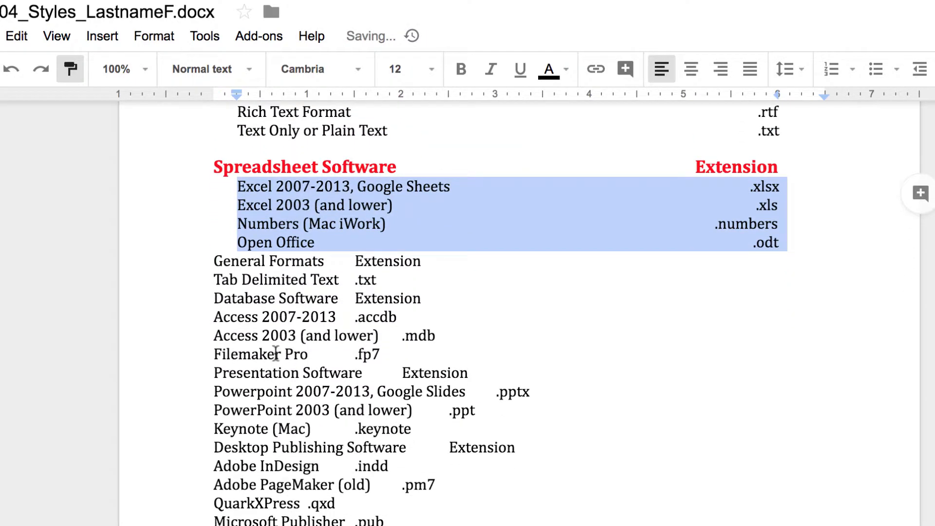
pyautogui.moveTo(213, 317)
pyautogui.mouseDown()
pyautogui.moveTo(341, 317)
pyautogui.moveTo(448, 336)
pyautogui.moveTo(452, 346)
pyautogui.mouseUp()
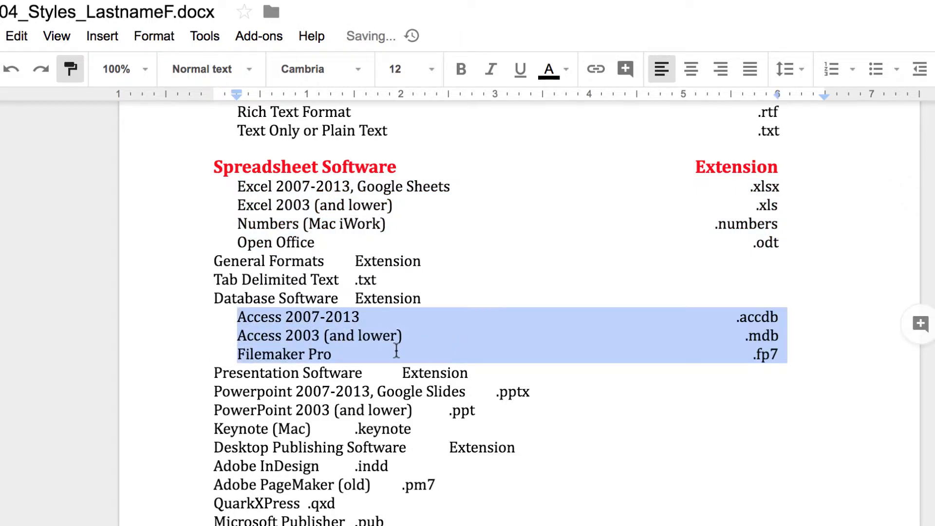
pyautogui.moveTo(210, 394)
pyautogui.mouseDown()
pyautogui.moveTo(309, 484)
pyautogui.moveTo(540, 525)
pyautogui.mouseUp()
# - Add a right tab-stop at the 6-inch mark for the blue "General Formats / Extension" line in the word processing section
pyautogui.scroll(8, 487, 312)
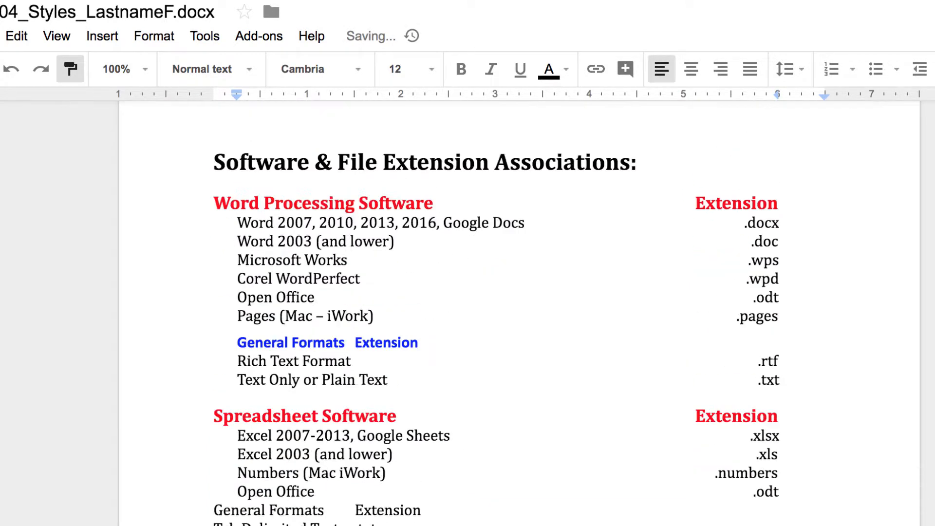
pyautogui.scroll(2, 488, 312)
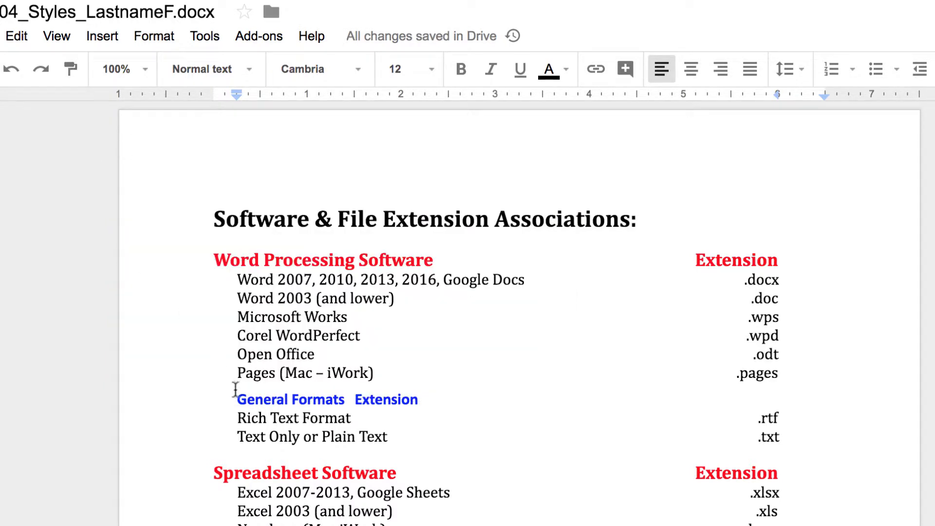
pyautogui.moveTo(237, 394); pyautogui.dragTo(482, 389)
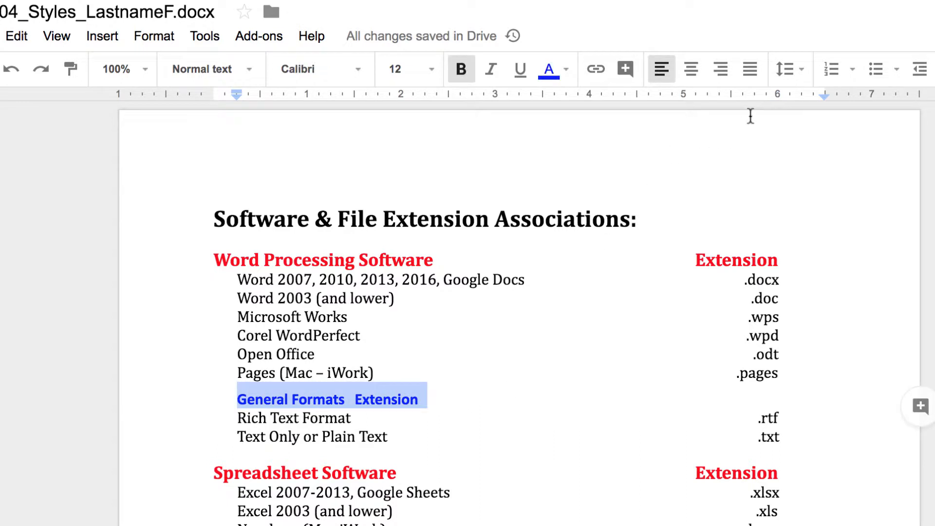
pyautogui.click(738, 93)
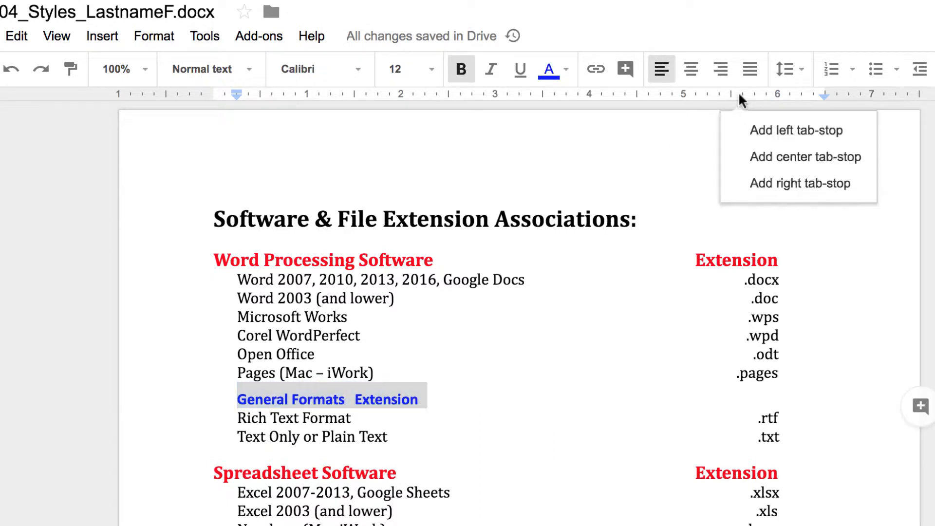
pyautogui.click(782, 183)
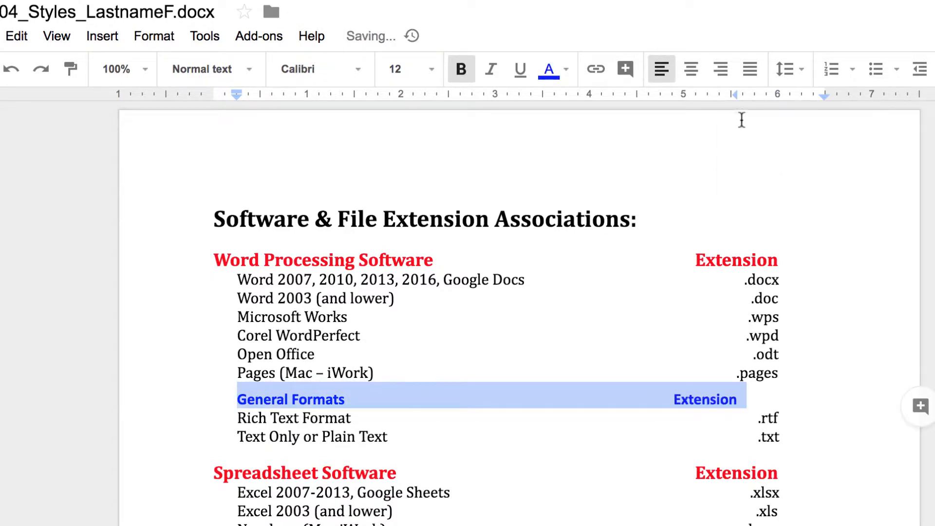
pyautogui.moveTo(735, 93); pyautogui.dragTo(775, 94)
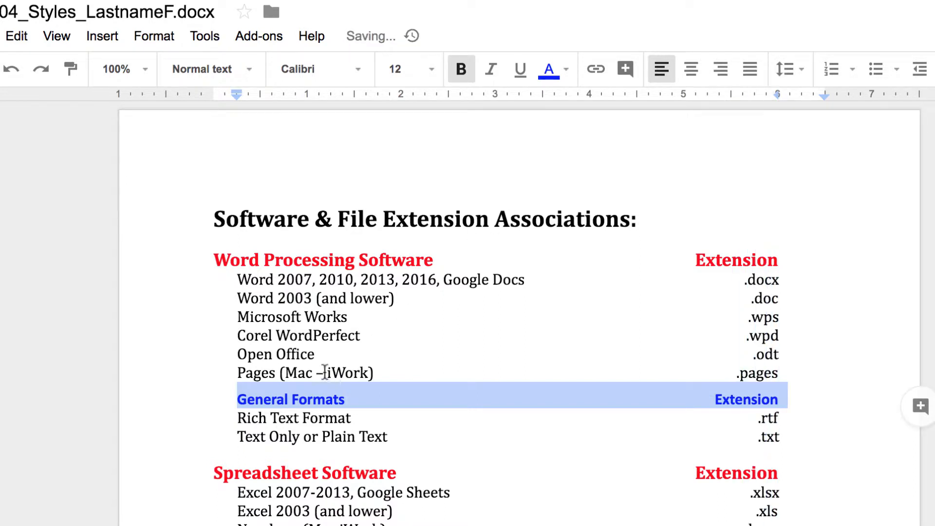
# - Copy the blue "General Formats" line's formatting onto the General Formats lines in the spreadsheet and graphics sections with Paint format
pyautogui.click(70, 68)
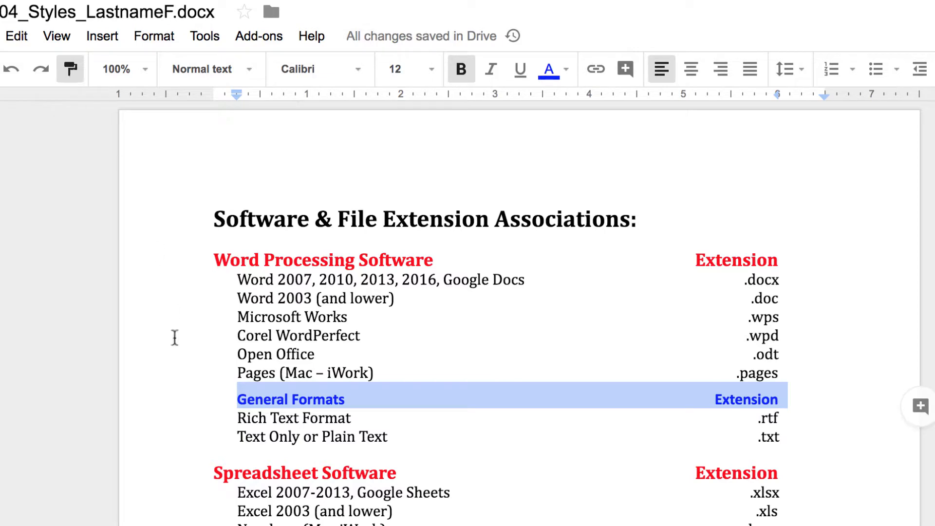
pyautogui.scroll(-3, 175, 337)
pyautogui.scroll(-1, 174, 337)
pyautogui.moveTo(213, 363); pyautogui.dragTo(491, 348)
pyautogui.scroll(-4, 493, 348)
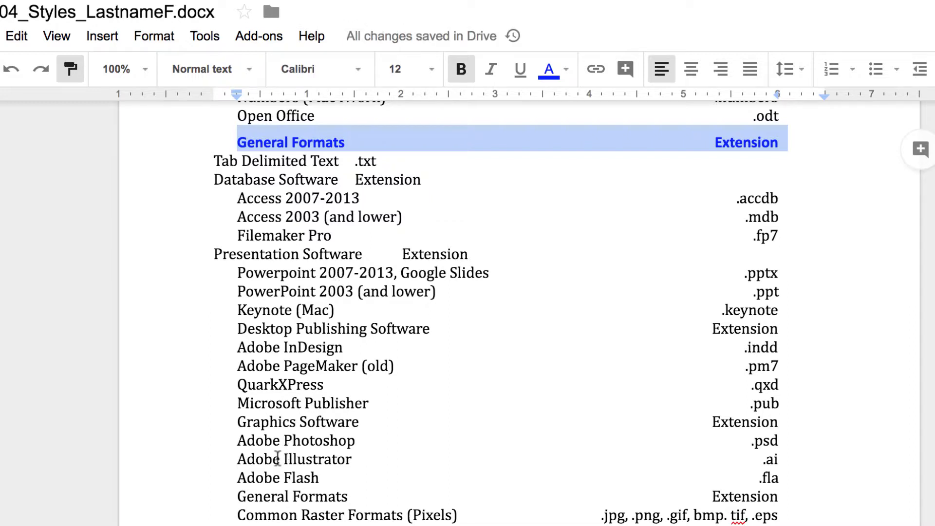
pyautogui.moveTo(238, 497); pyautogui.dragTo(885, 497)
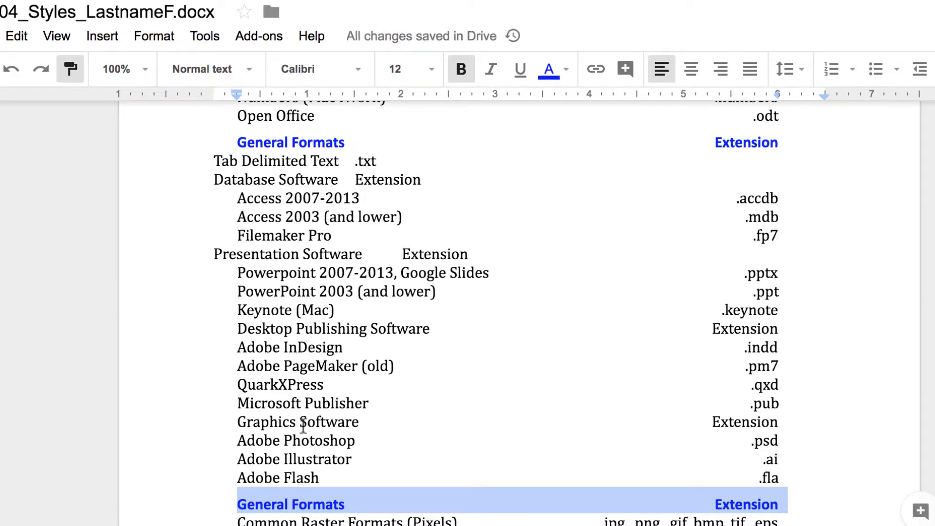
# - Copy the red "Word Processing Software" heading's formatting onto the Presentation Software, Desktop Publishing Software and Graphics Software lines with Paint format
pyautogui.scroll(8, 303, 425)
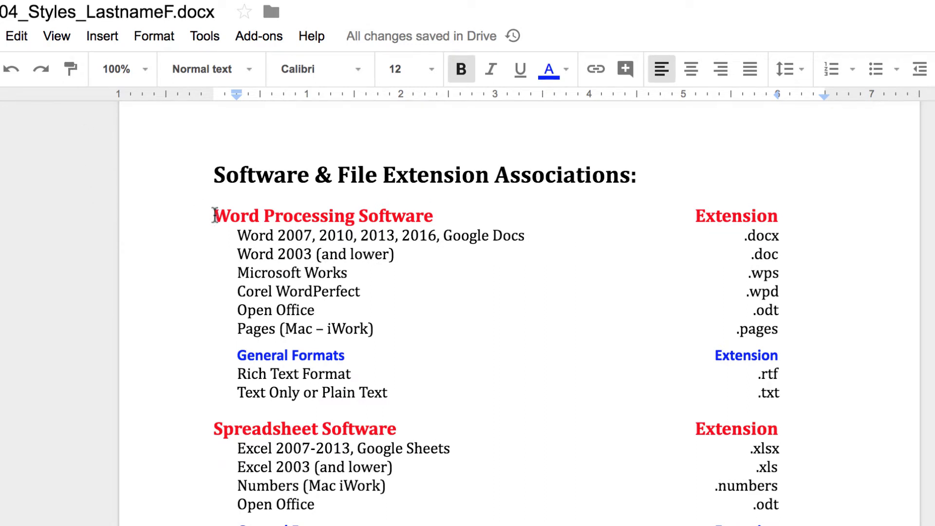
pyautogui.moveTo(214, 215); pyautogui.dragTo(829, 207)
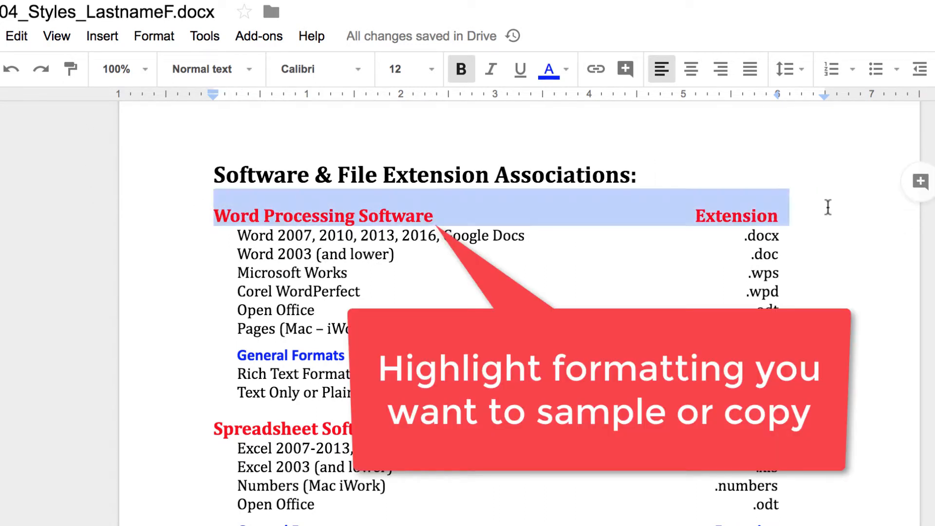
pyautogui.click(71, 70)
pyautogui.scroll(-4, 133, 213)
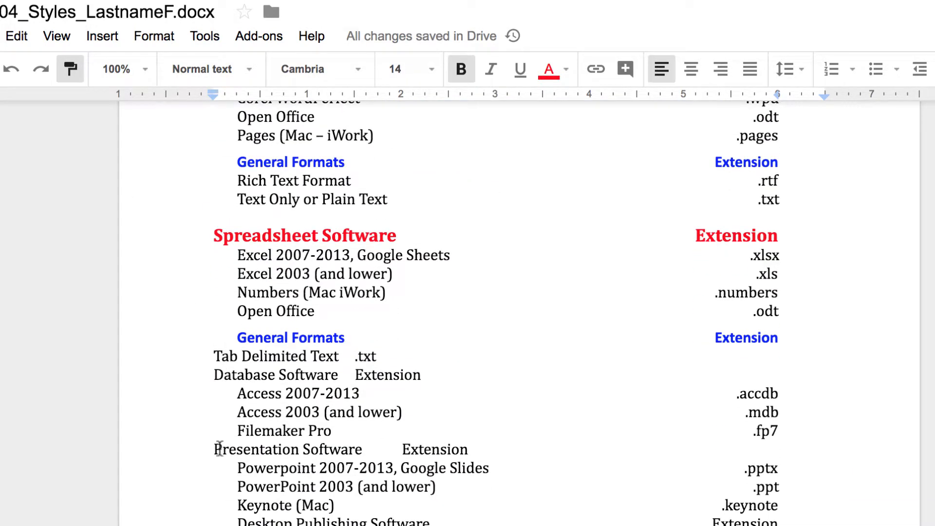
pyautogui.moveTo(215, 448)
pyautogui.mouseDown()
pyautogui.moveTo(560, 468)
pyautogui.moveTo(576, 447)
pyautogui.moveTo(593, 447)
pyautogui.mouseUp()
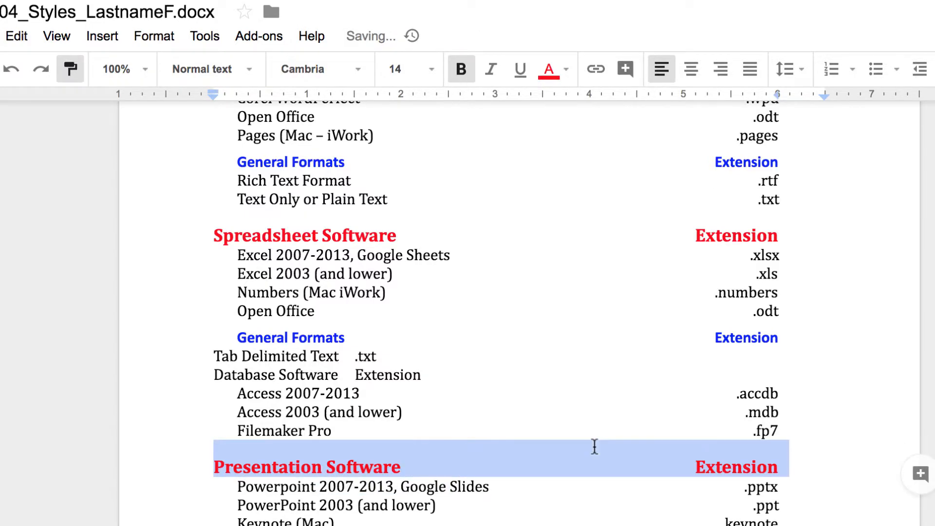
pyautogui.scroll(-4, 595, 446)
pyautogui.scroll(-2, 595, 447)
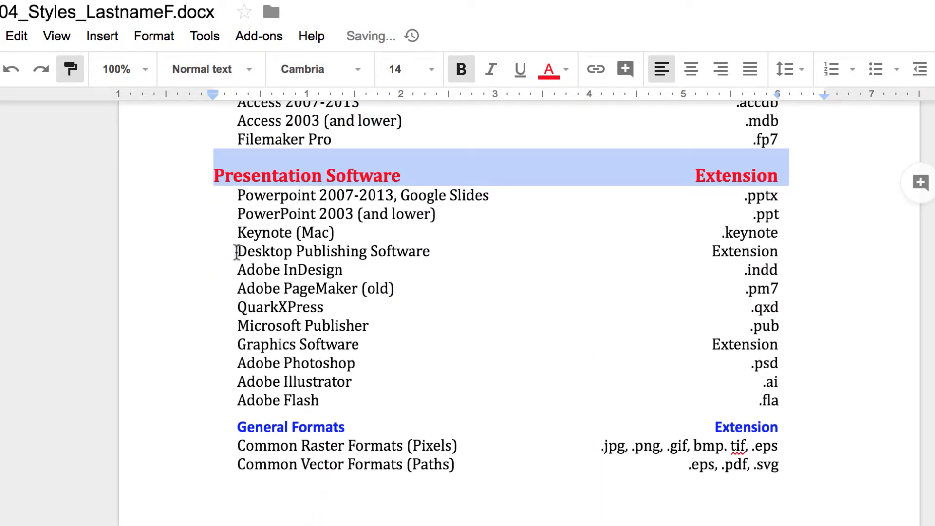
pyautogui.moveTo(236, 251); pyautogui.dragTo(811, 244)
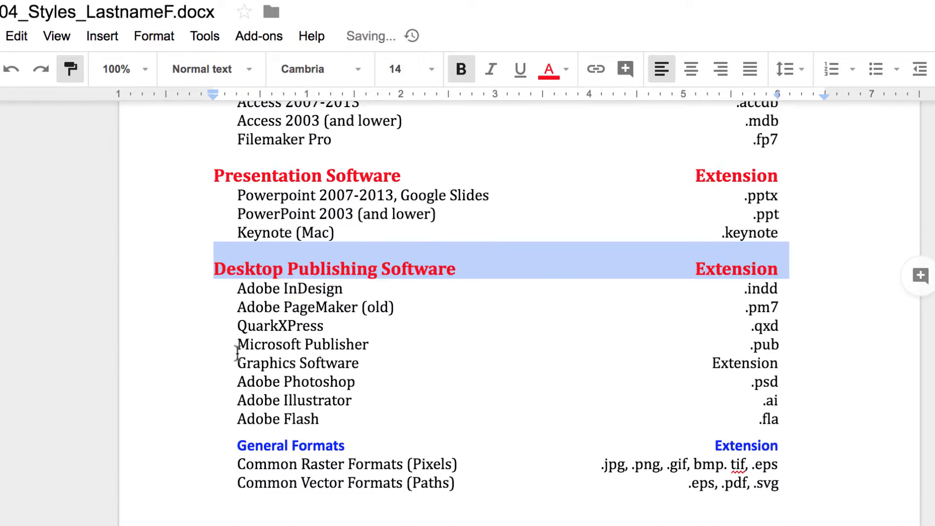
pyautogui.moveTo(235, 359); pyautogui.dragTo(825, 368)
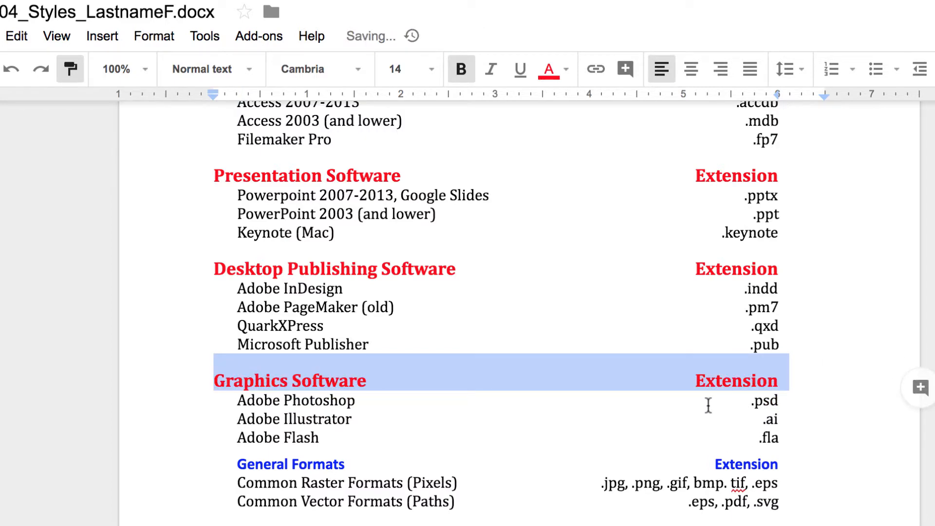
# - Copy the "Access 2007-2013" line's formatting onto the Tab Delimited Text and Database Software lines with Paint format
pyautogui.scroll(6, 708, 405)
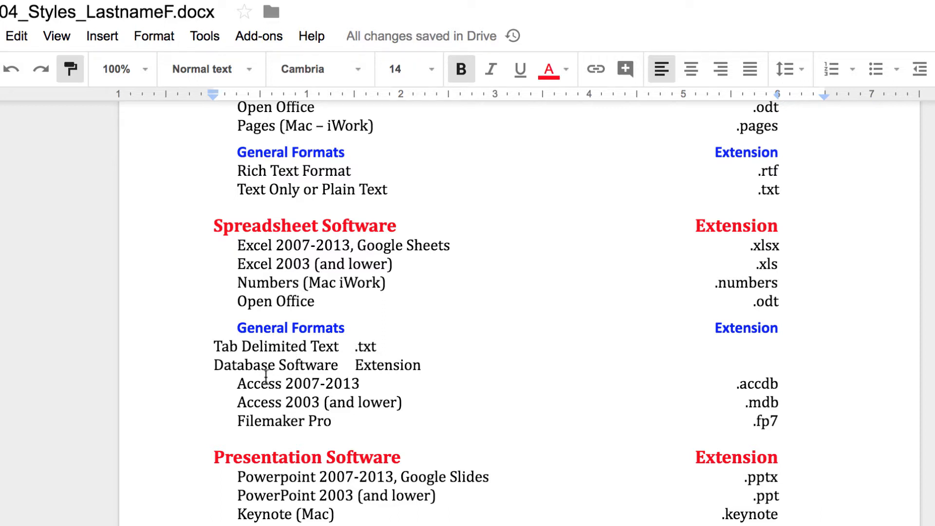
pyautogui.click(70, 69)
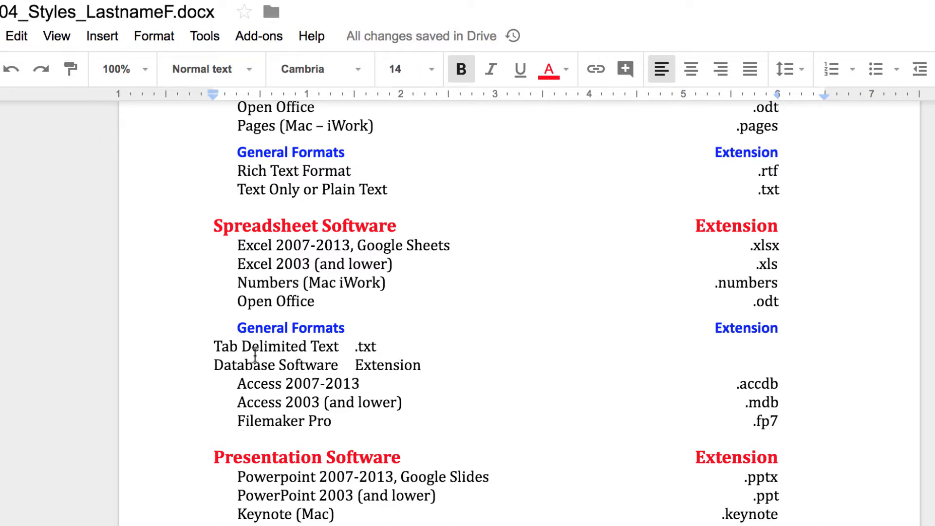
pyautogui.moveTo(234, 387); pyautogui.dragTo(804, 383)
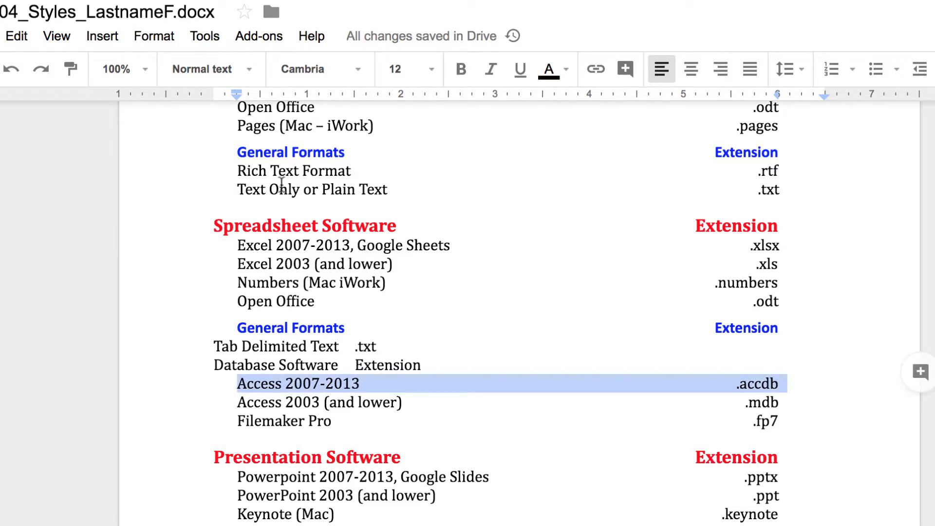
pyautogui.click(70, 69)
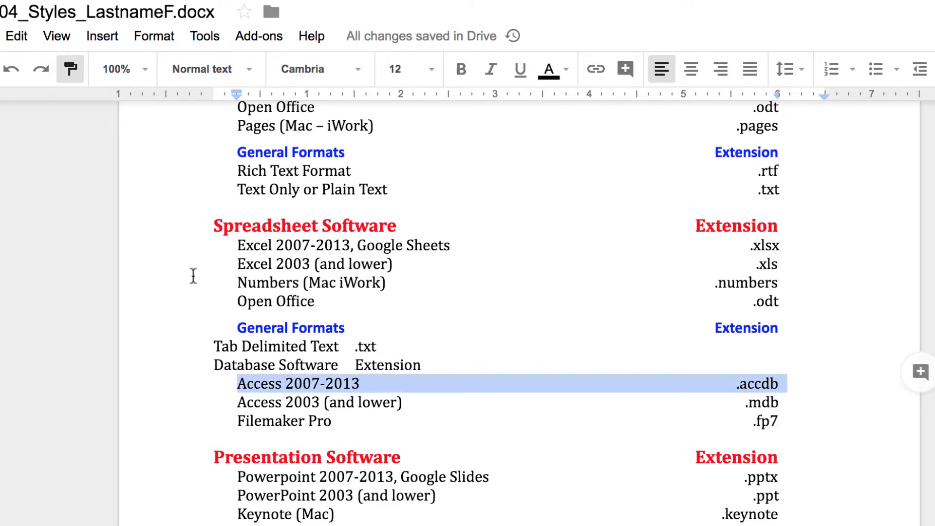
pyautogui.moveTo(213, 343); pyautogui.dragTo(411, 340)
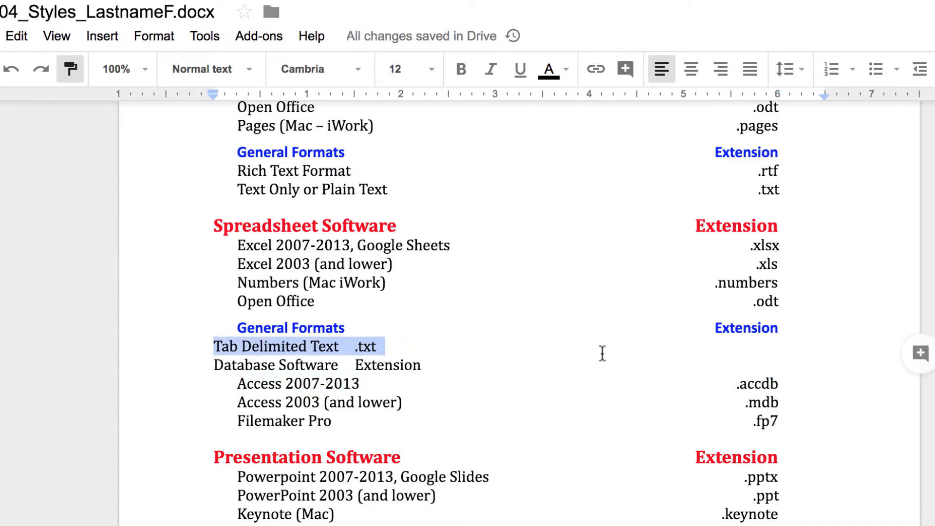
pyautogui.moveTo(603, 353); pyautogui.dragTo(696, 365)
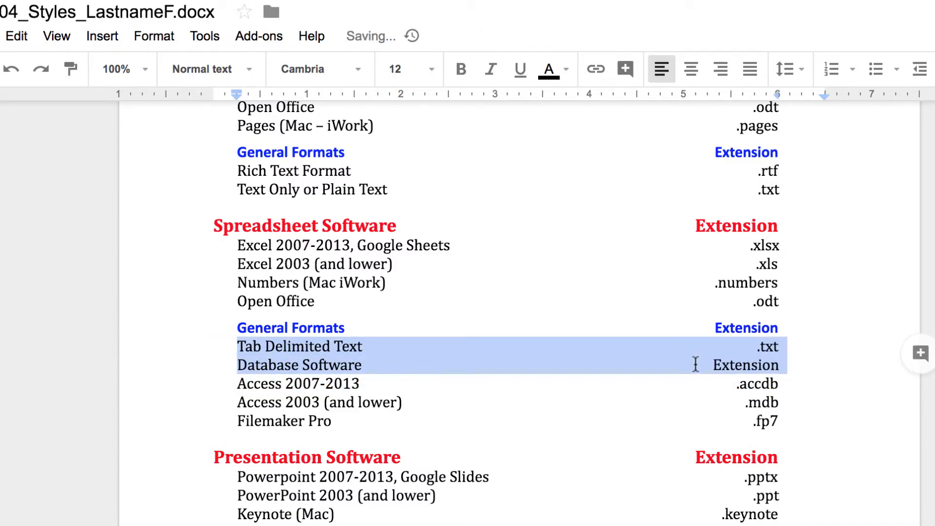
# - Change the text color of the whole "Word Processing Software / Extension" heading line to purple
pyautogui.scroll(5, 696, 365)
pyautogui.scroll(-7, 695, 364)
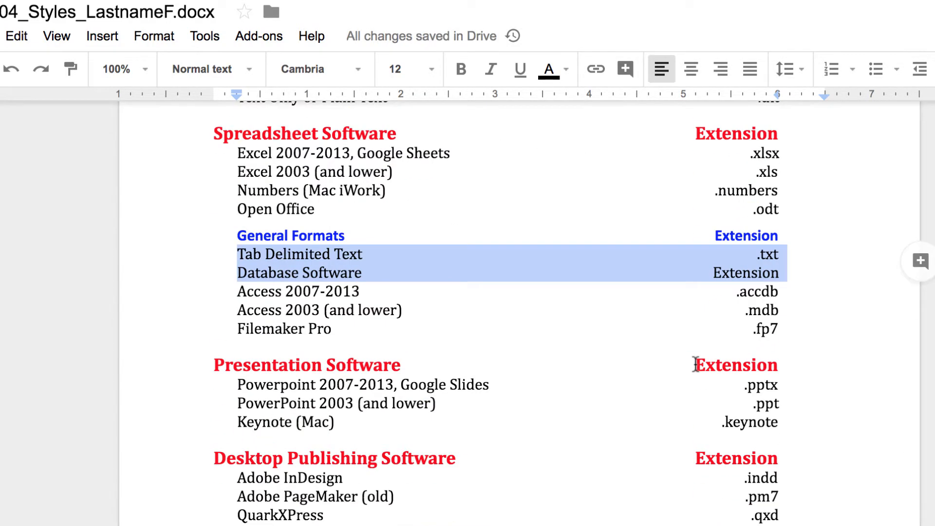
pyautogui.scroll(5, 696, 364)
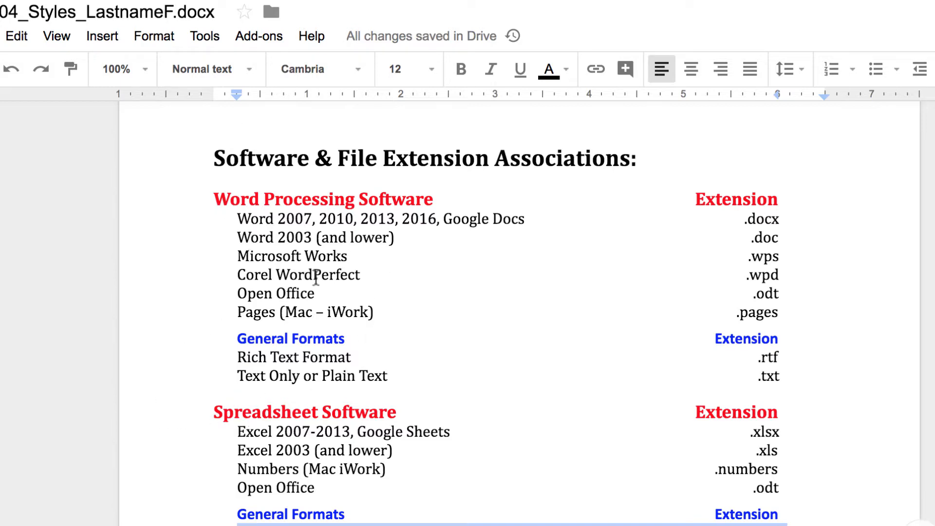
pyautogui.scroll(-1, 316, 278)
pyautogui.scroll(3, 316, 277)
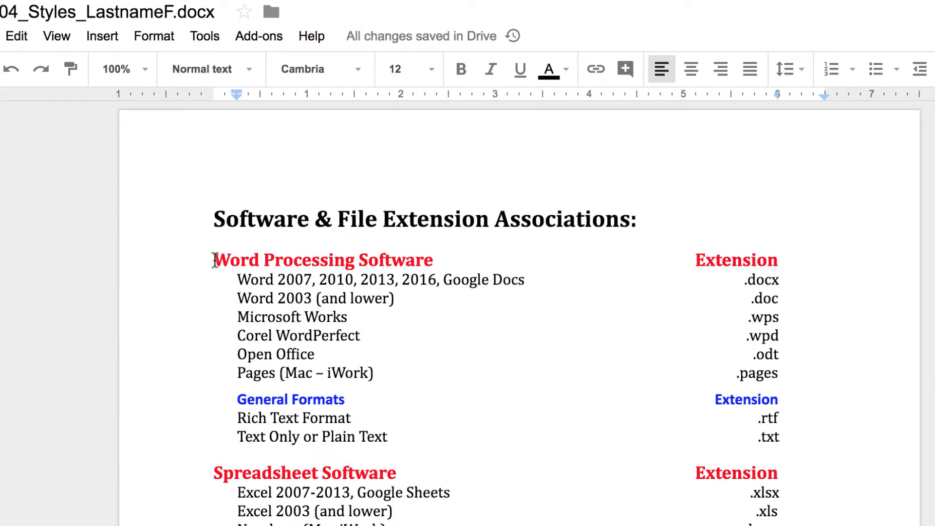
pyautogui.moveTo(214, 258); pyautogui.dragTo(830, 246)
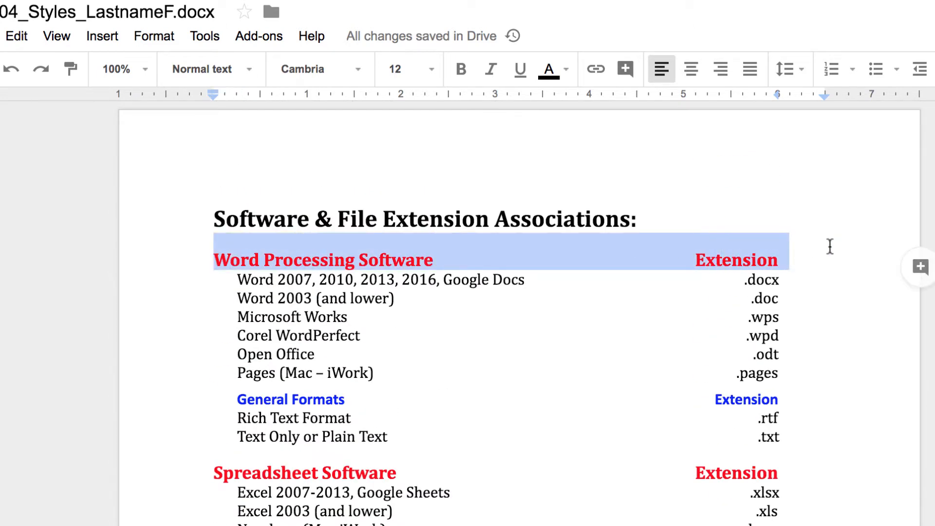
pyautogui.click(567, 70)
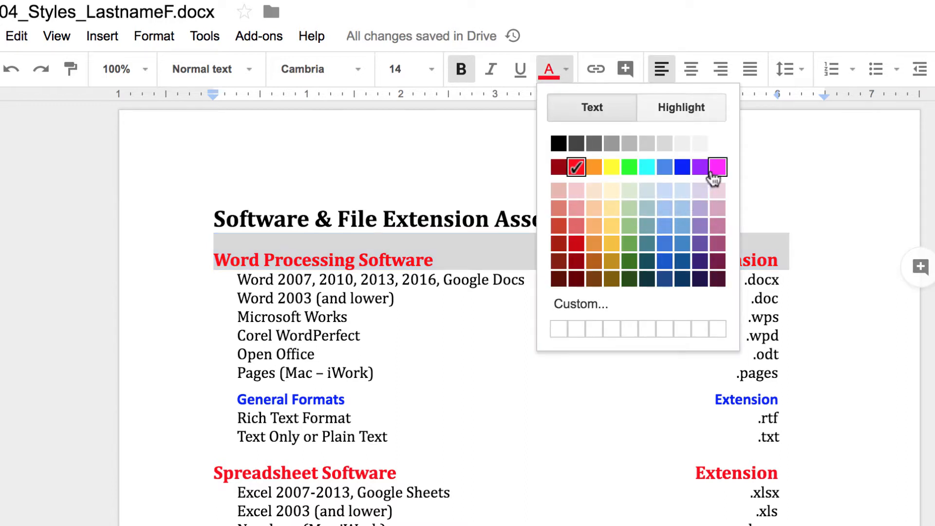
pyautogui.click(700, 167)
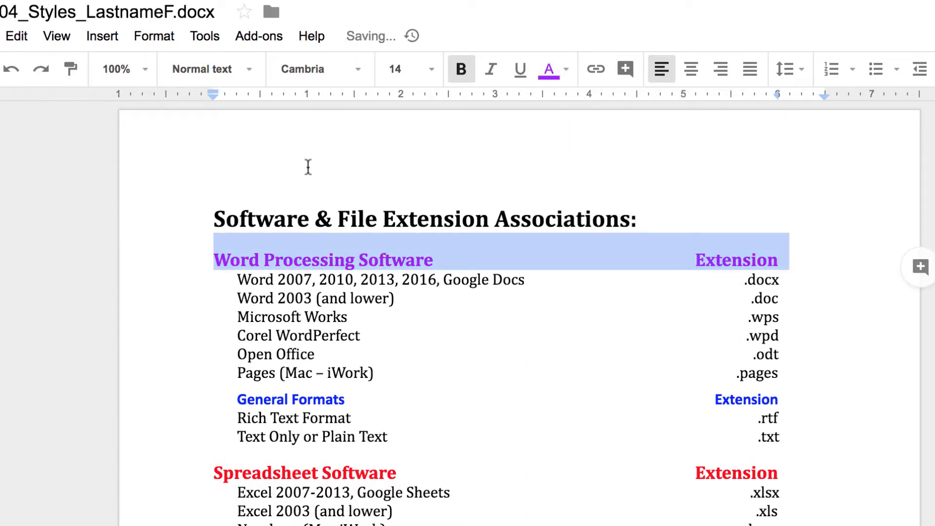
# - Copy the purple "Word Processing Software" heading's formatting onto the Spreadsheet, Presentation, Desktop Publishing and Graphics Software heading lines with Paint format
pyautogui.click(70, 68)
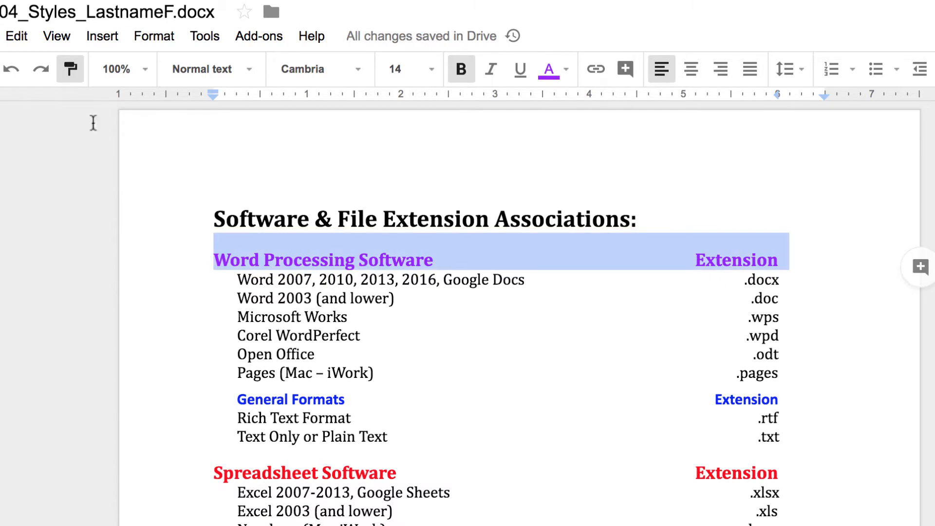
pyautogui.moveTo(213, 467); pyautogui.dragTo(820, 457)
pyautogui.scroll(-10, 641, 445)
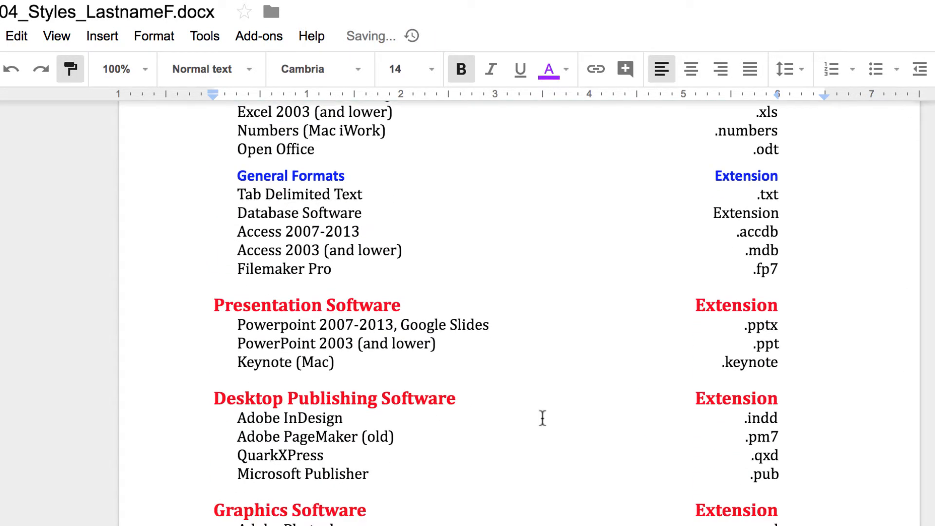
pyautogui.moveTo(214, 307)
pyautogui.mouseDown()
pyautogui.moveTo(555, 313)
pyautogui.moveTo(808, 293)
pyautogui.mouseUp()
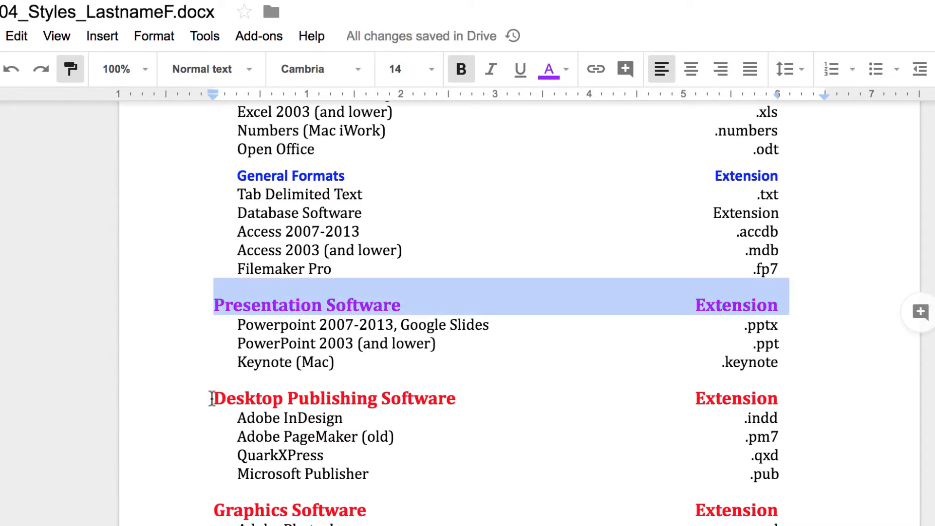
pyautogui.moveTo(212, 399)
pyautogui.mouseDown()
pyautogui.moveTo(531, 378)
pyautogui.moveTo(833, 387)
pyautogui.mouseUp()
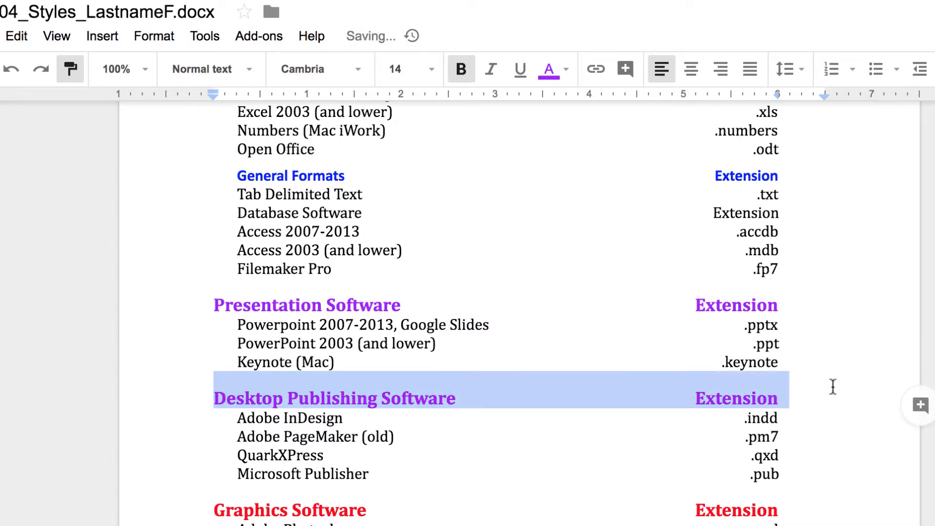
pyautogui.scroll(-5, 687, 445)
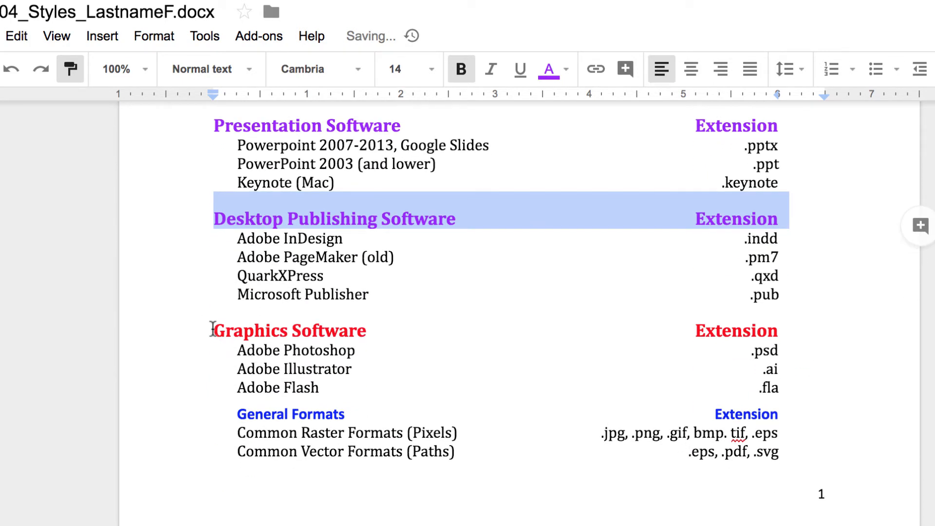
pyautogui.moveTo(213, 329)
pyautogui.mouseDown()
pyautogui.moveTo(418, 328)
pyautogui.moveTo(689, 307)
pyautogui.moveTo(825, 312)
pyautogui.mouseUp()
# - Review the section headings, General Formats lines and indented extension lists throughout the document for consistent formatting
pyautogui.scroll(15, 826, 312)
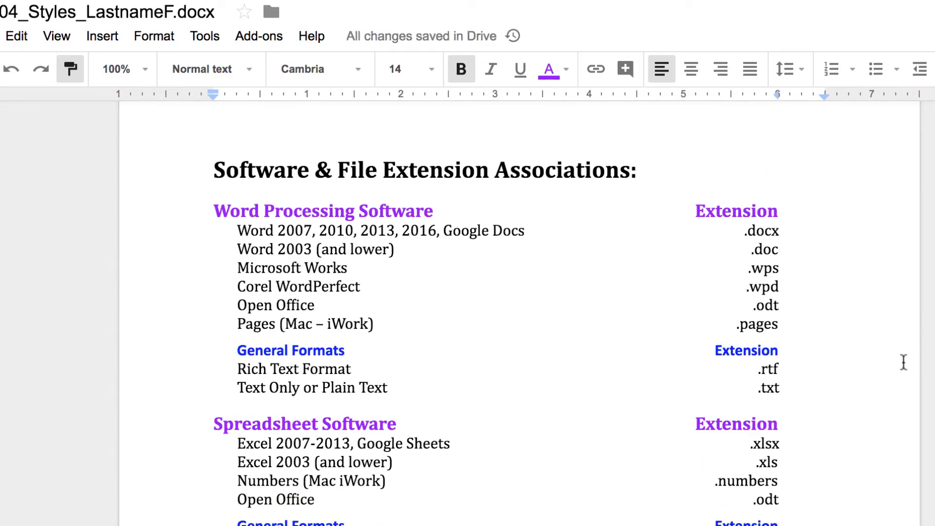
pyautogui.scroll(-3, 872, 284)
pyautogui.scroll(4, 876, 284)
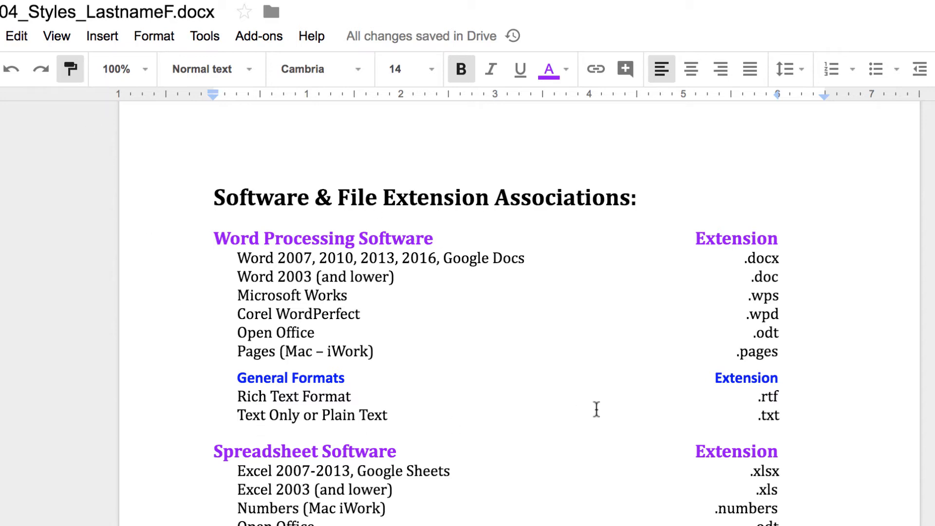
pyautogui.scroll(-4, 597, 409)
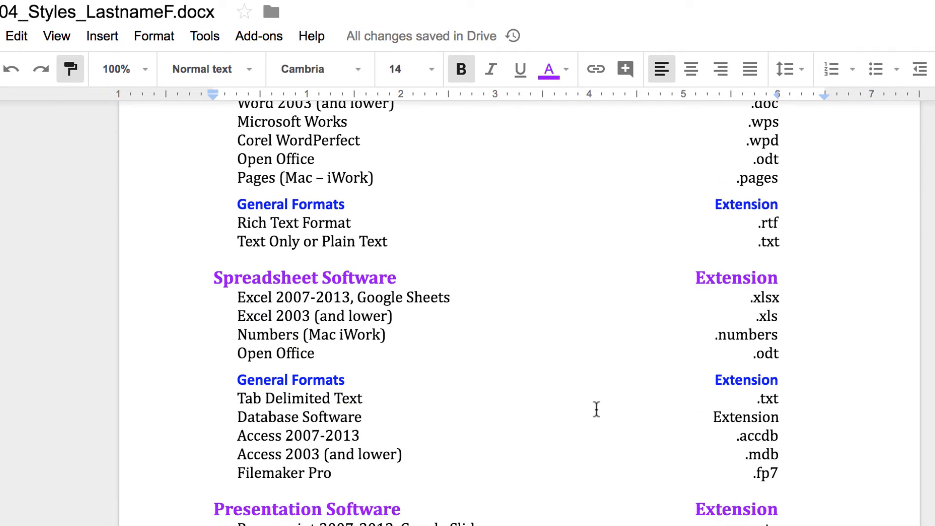
pyautogui.scroll(5, 596, 409)
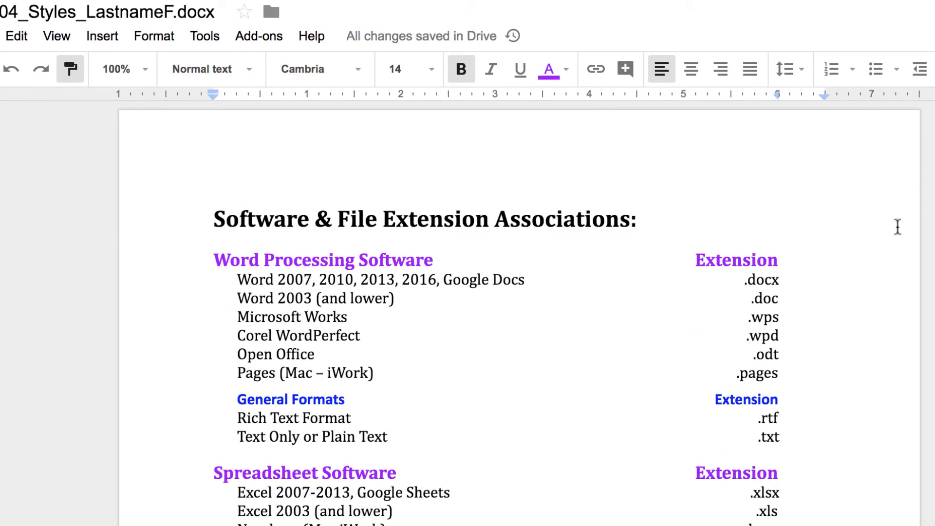
pyautogui.scroll(-11, 898, 226)
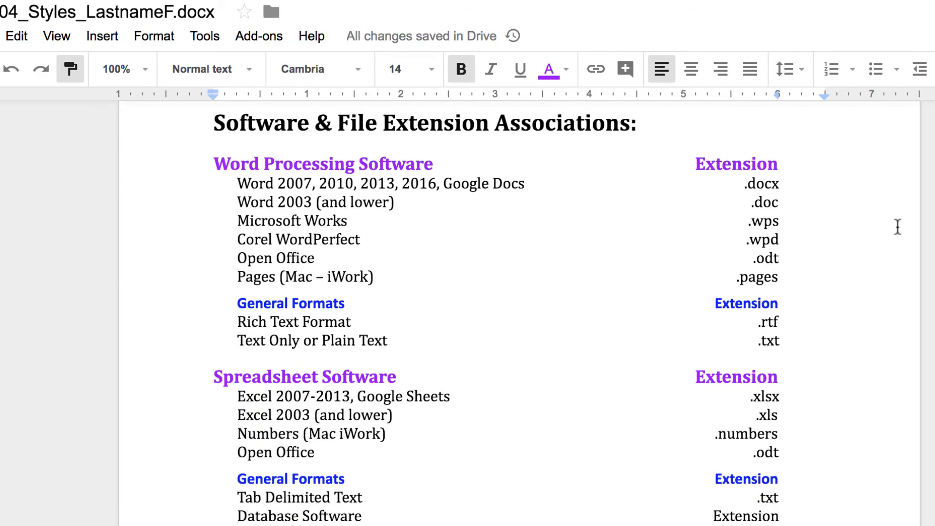
pyautogui.scroll(11, 897, 226)
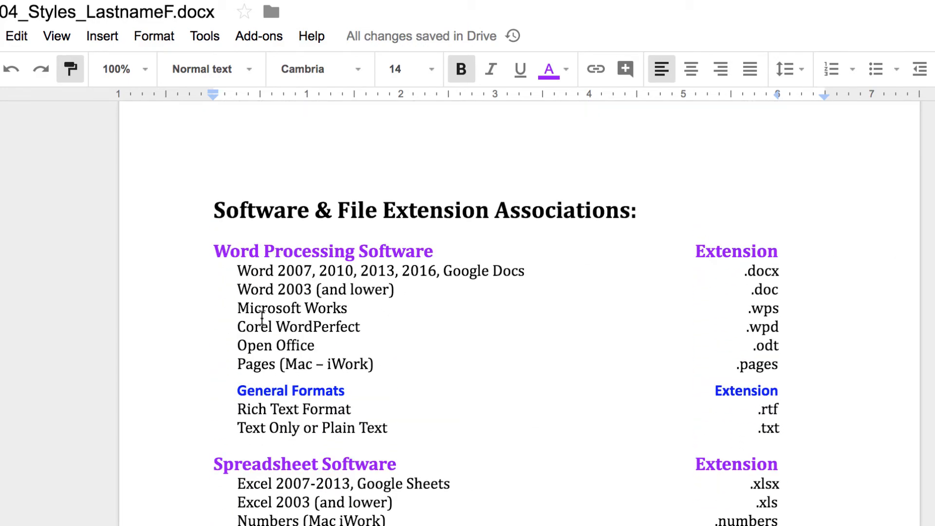
pyautogui.scroll(-5, 513, 346)
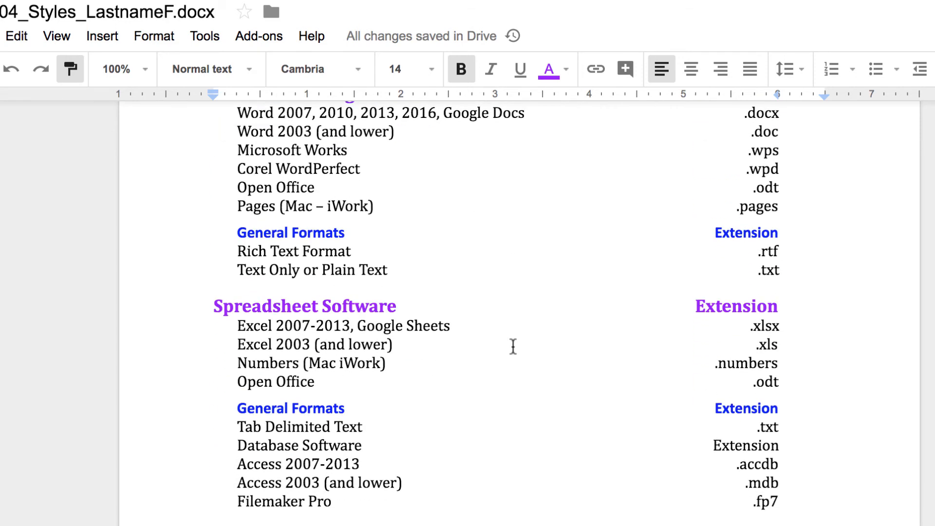
pyautogui.scroll(5, 513, 346)
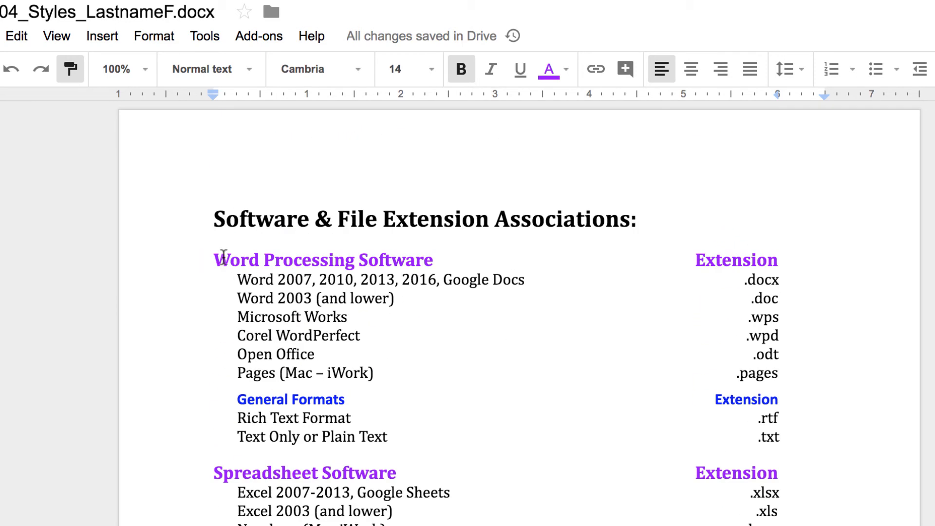